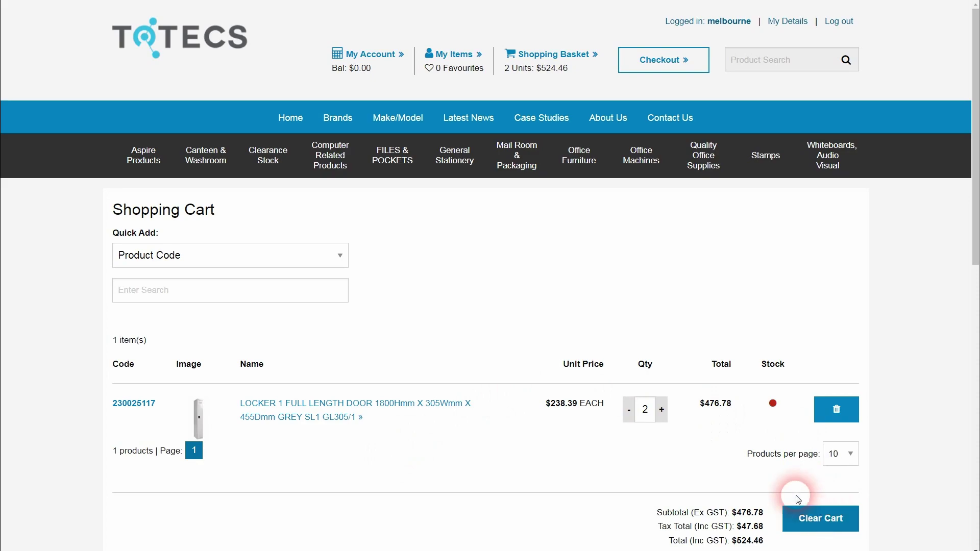
Proceed to checkout from the locker cart and view the delivery address choices in the order details.
scroll(798, 498, down, 3)
click(734, 486)
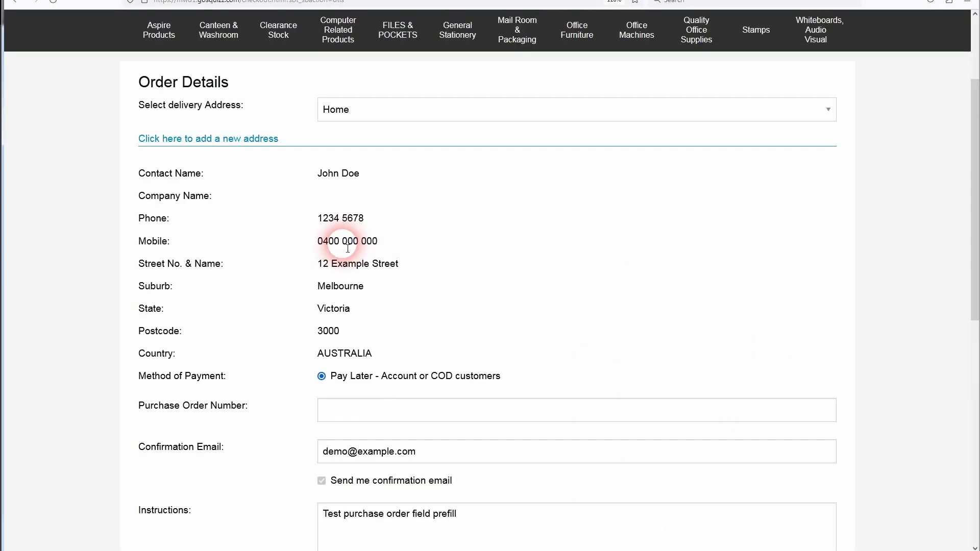
click(372, 109)
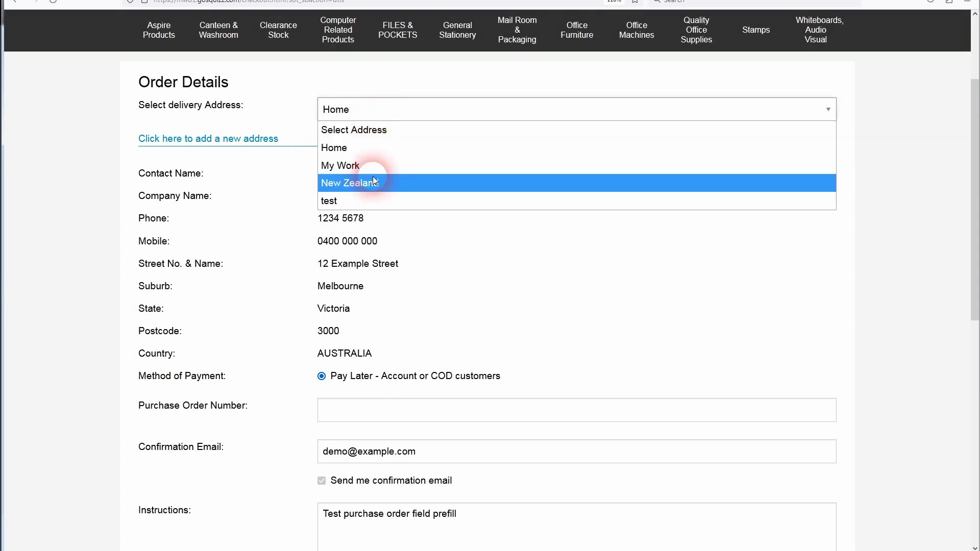
click(348, 455)
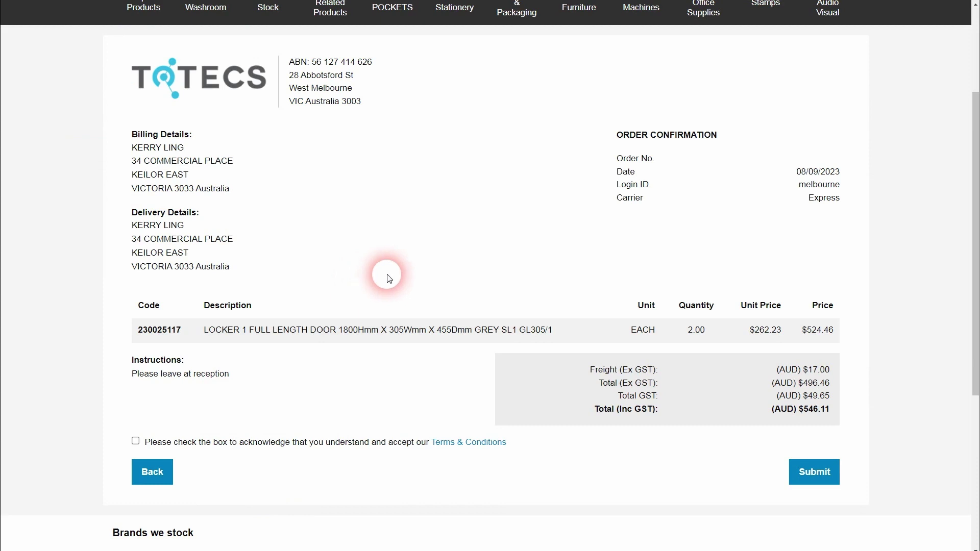
Accept the terms and conditions and submit the locker order, and check out the cart containing the Marbig stapler.
click(135, 440)
click(813, 472)
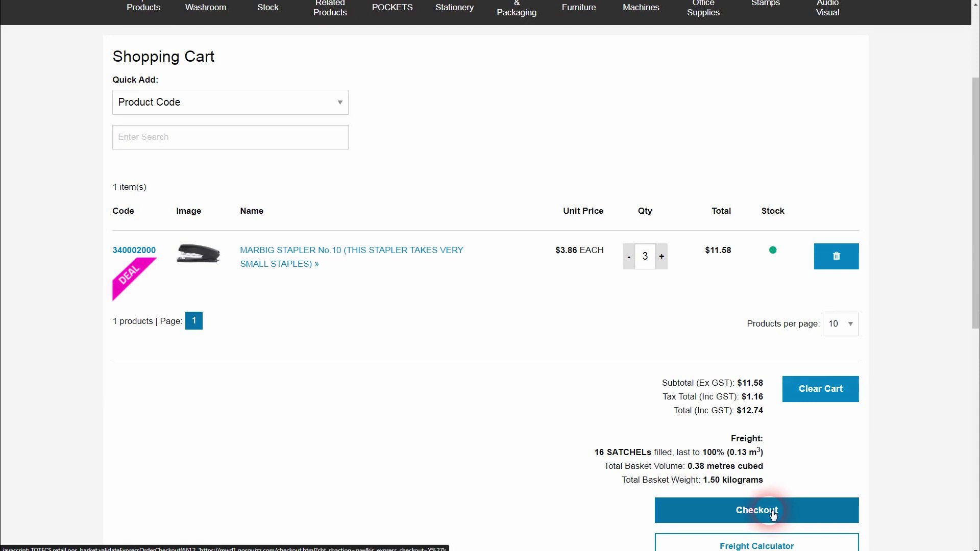
click(772, 514)
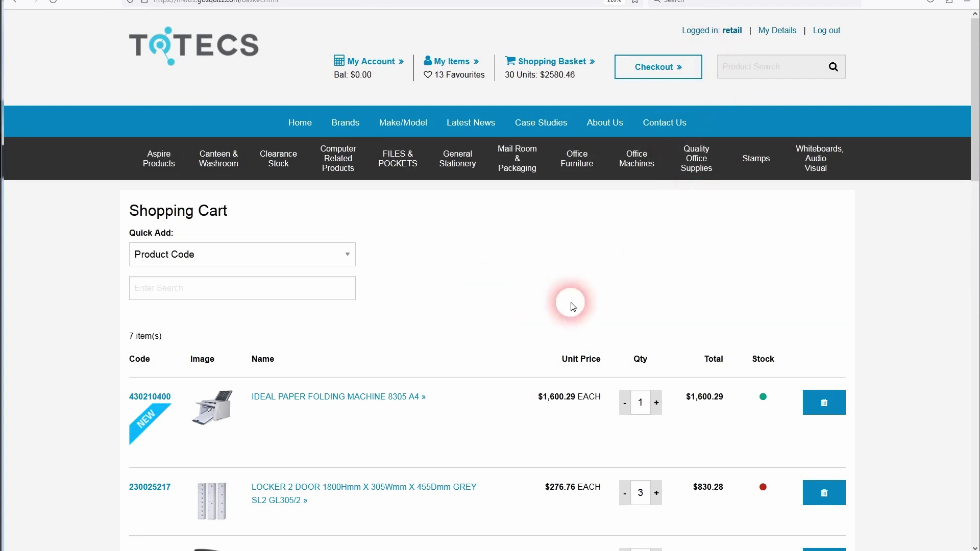
Quick add a suggested product to the shopping cart by searching for product code 34.
scroll(433, 323, down, 3)
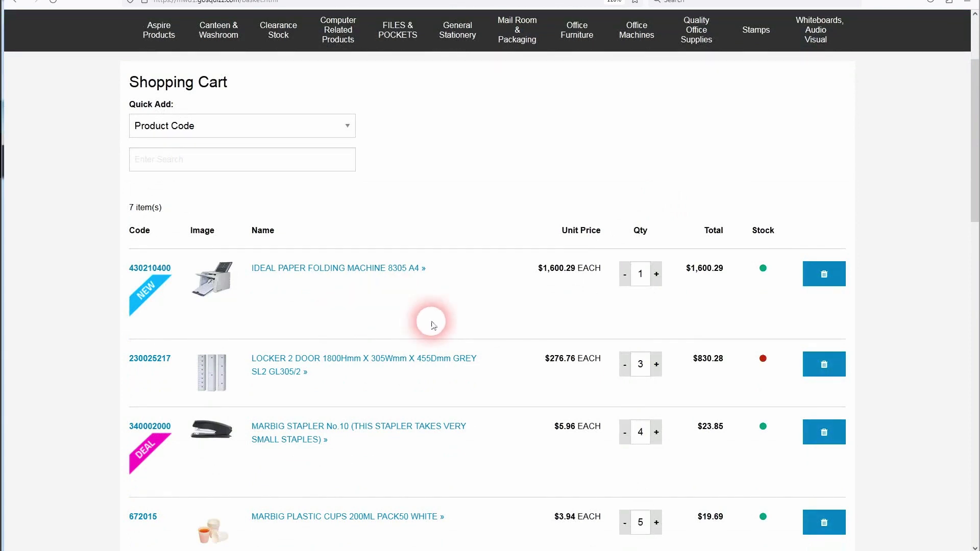
click(192, 160)
text(34)
click(186, 227)
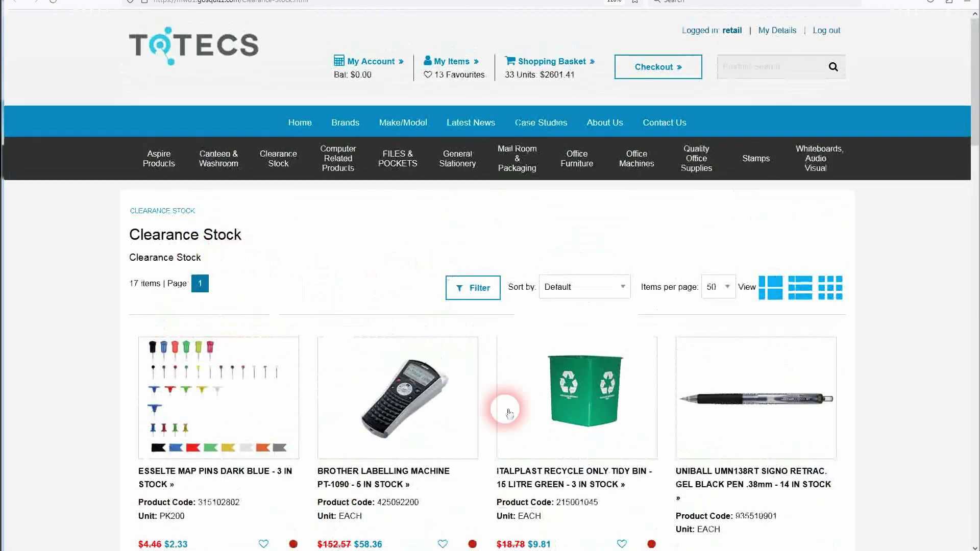
Add the Brother Labelling Machine PT-1090 from Clearance Stock to the cart and proceed to checkout.
scroll(497, 423, down, 2)
click(381, 440)
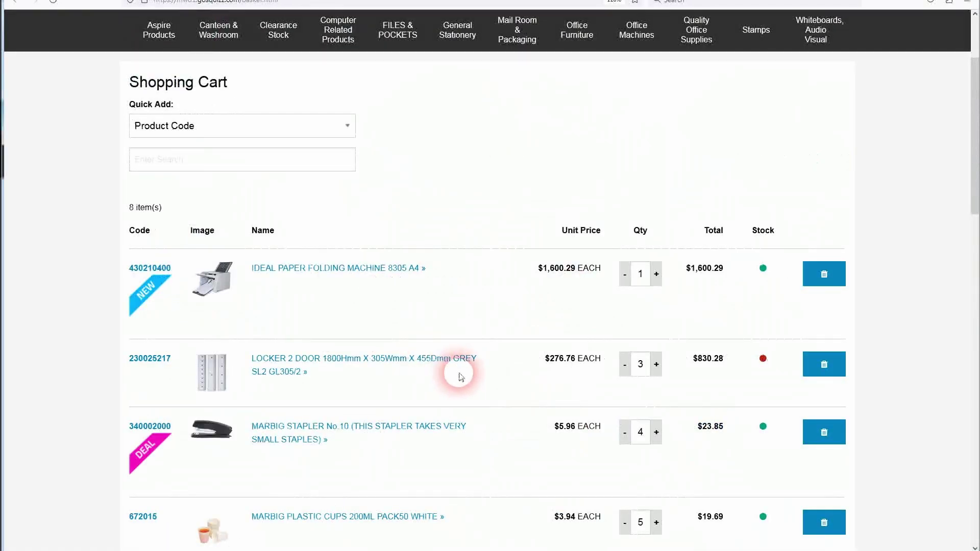
scroll(490, 367, down, 15)
click(754, 284)
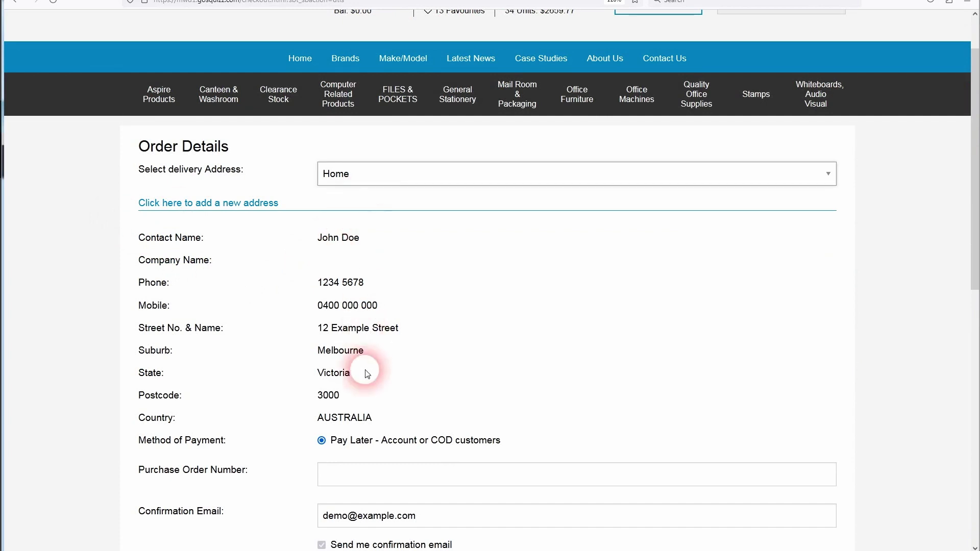
Go through the purchase order number, instructions and carrier fields, keep Pickup At Store, and continue to the next checkout page.
scroll(378, 361, down, 3)
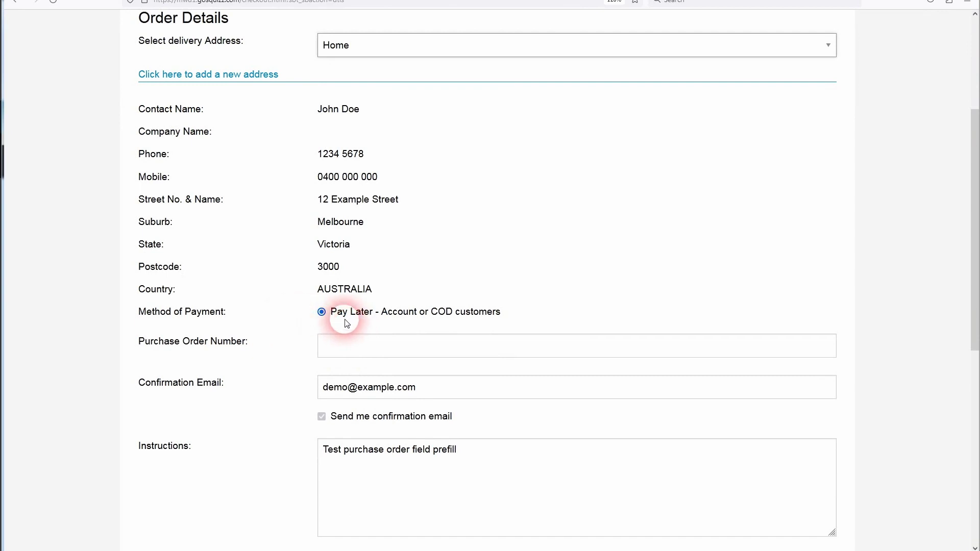
click(344, 346)
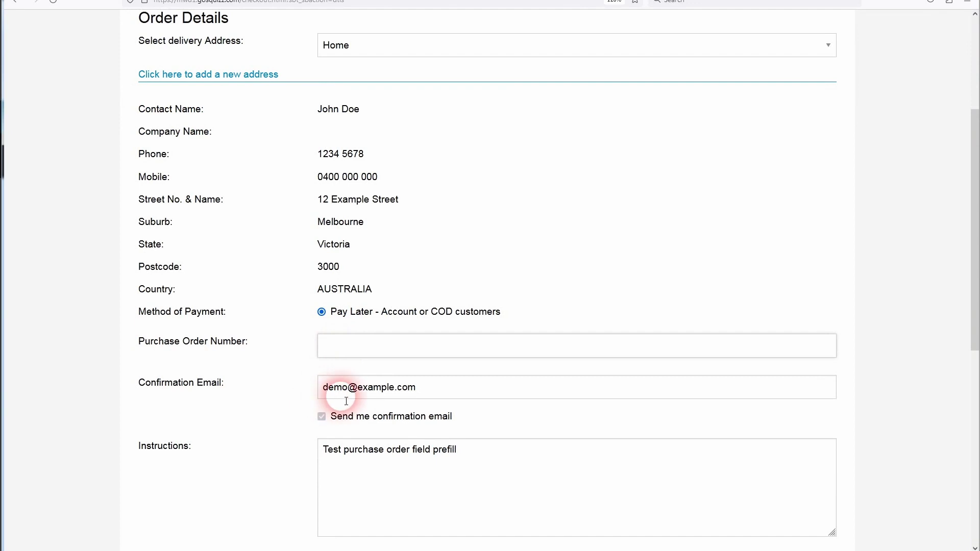
scroll(397, 455, down, 2)
click(392, 358)
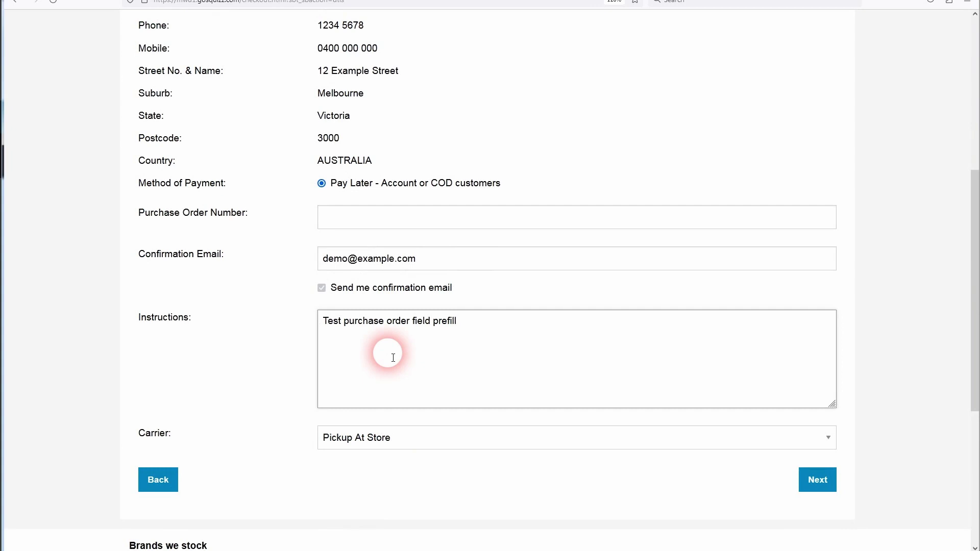
click(403, 438)
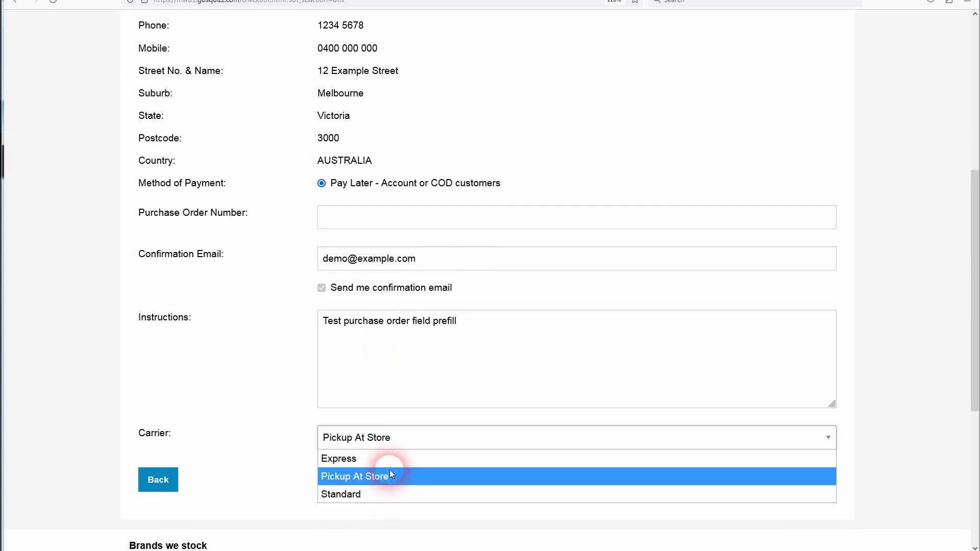
click(428, 414)
click(819, 483)
Review the billing and delivery details on the stapler's order confirmation and submit the order.
scroll(290, 383, down, 1)
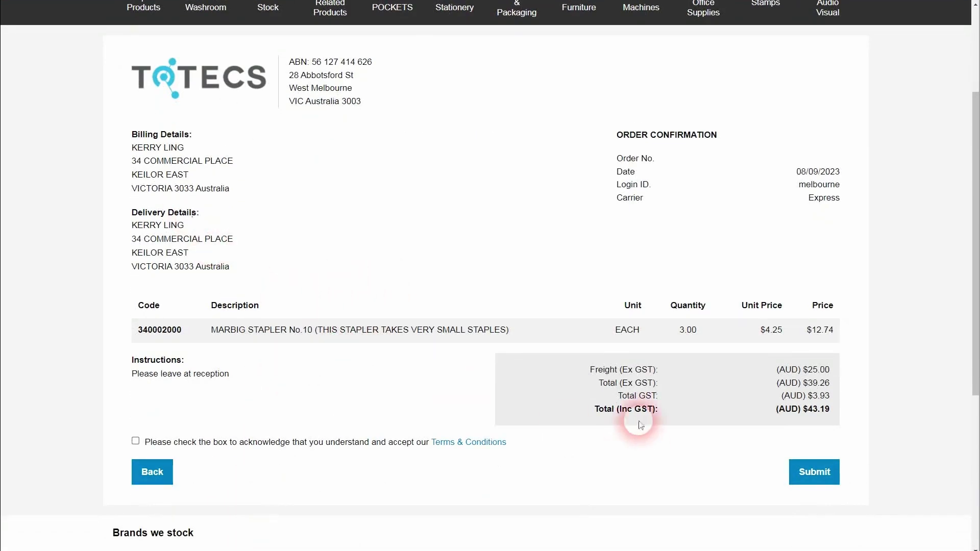
drag(132, 134, 194, 189)
click(211, 240)
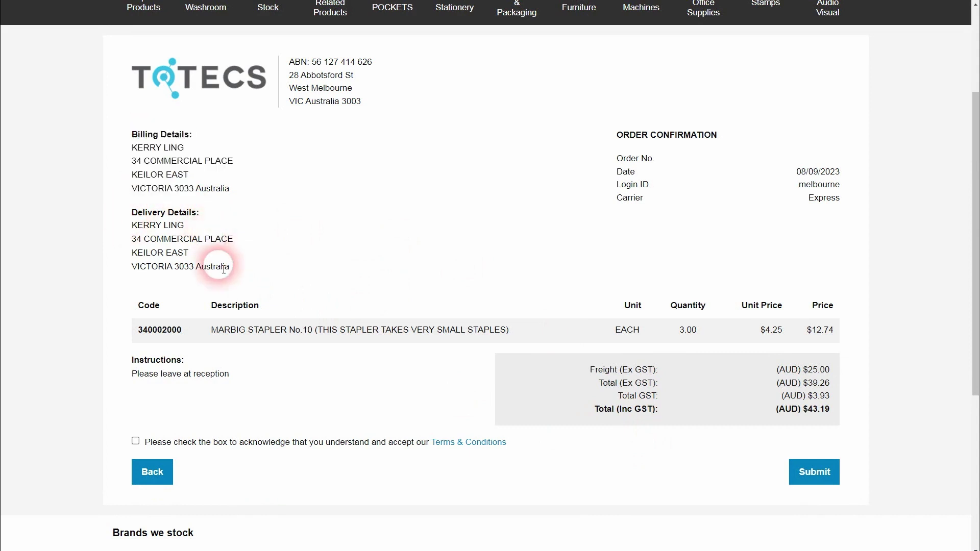
click(817, 472)
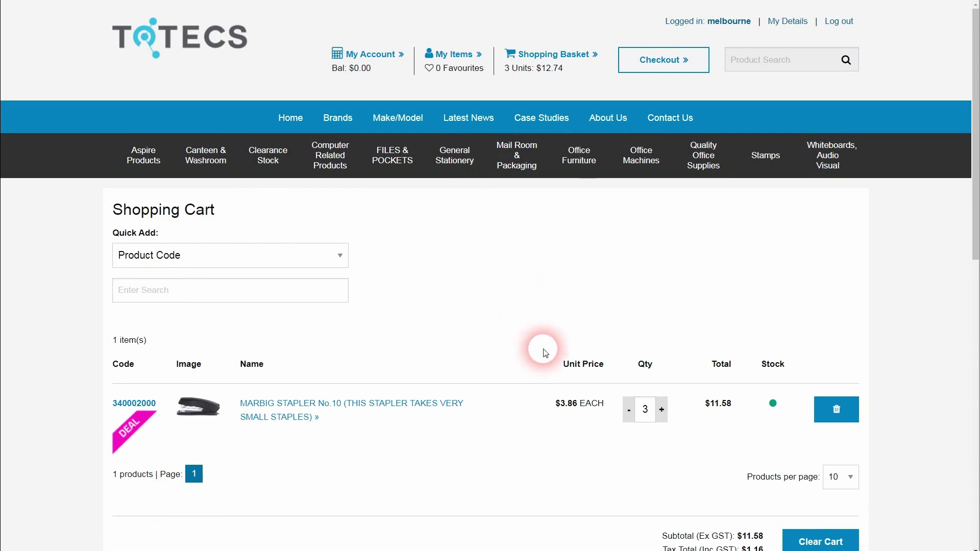
Review the stapler cart and check it out through to the order confirmation.
scroll(546, 347, down, 1)
scroll(547, 344, up, 1)
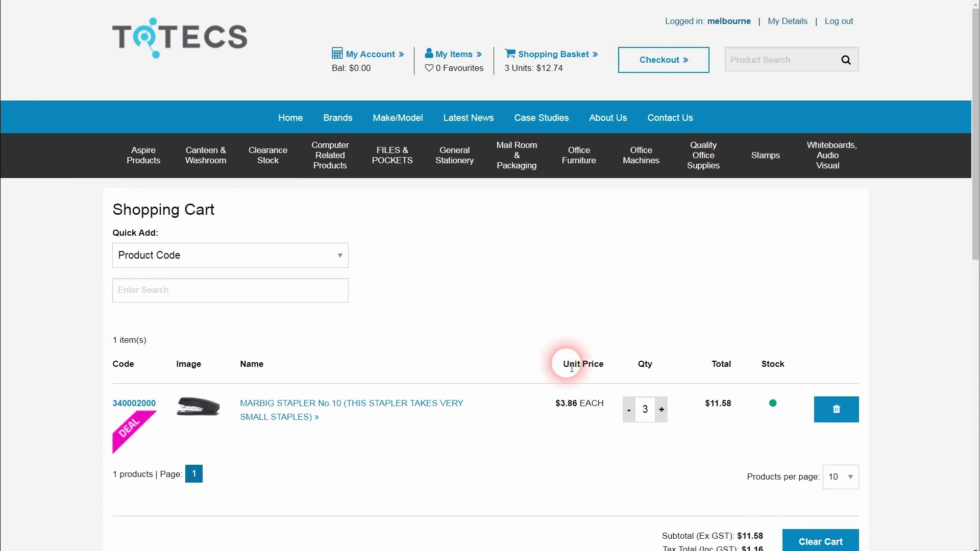
scroll(571, 365, down, 3)
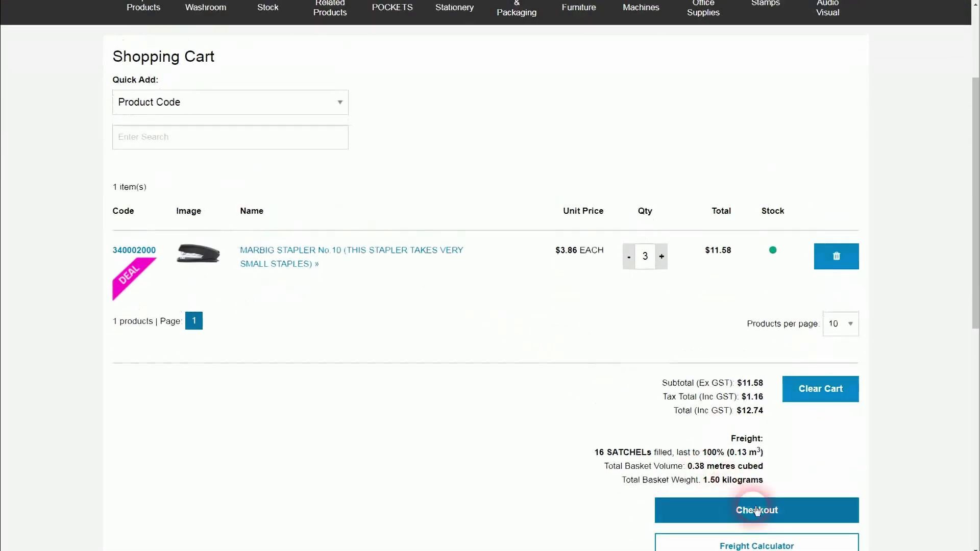
click(756, 510)
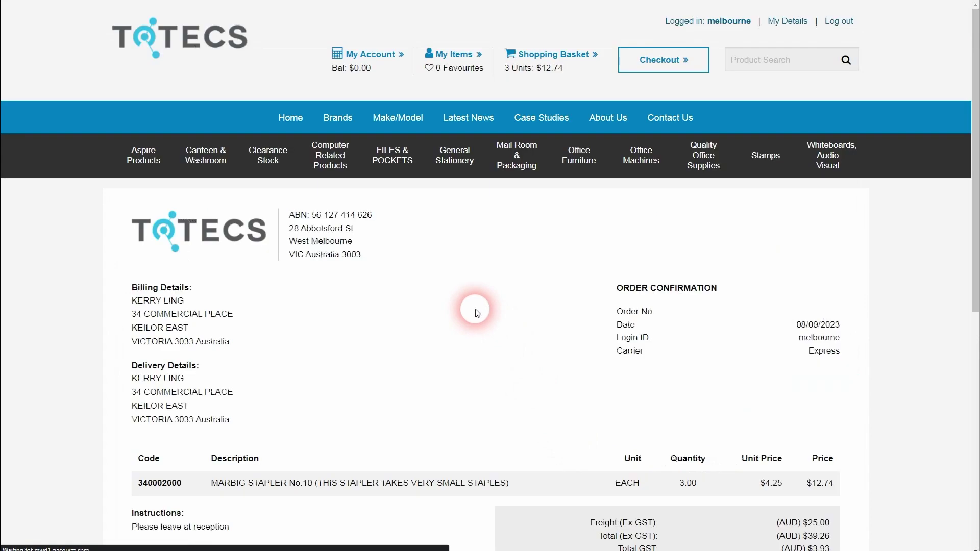
Accept the terms and conditions on the stapler's order confirmation and submit the order.
scroll(476, 316, down, 2)
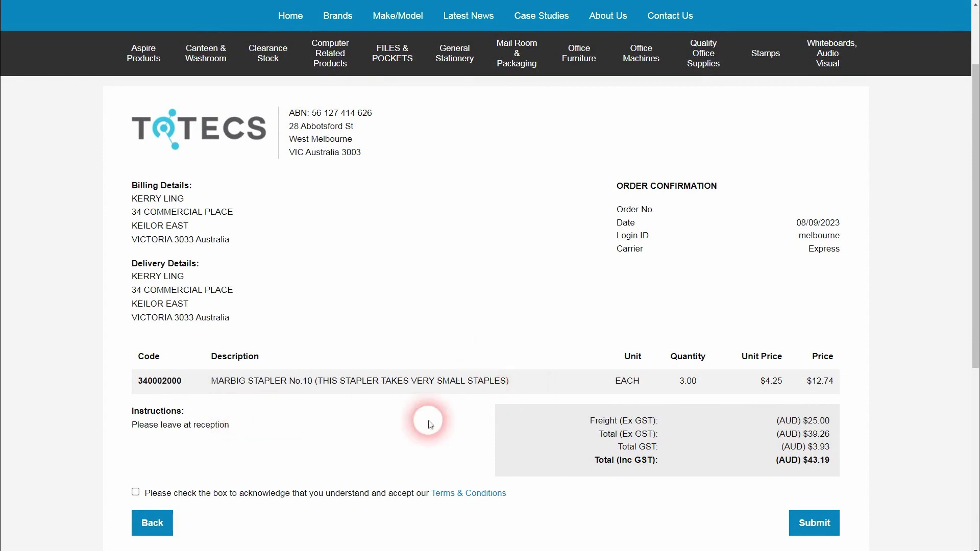
click(135, 492)
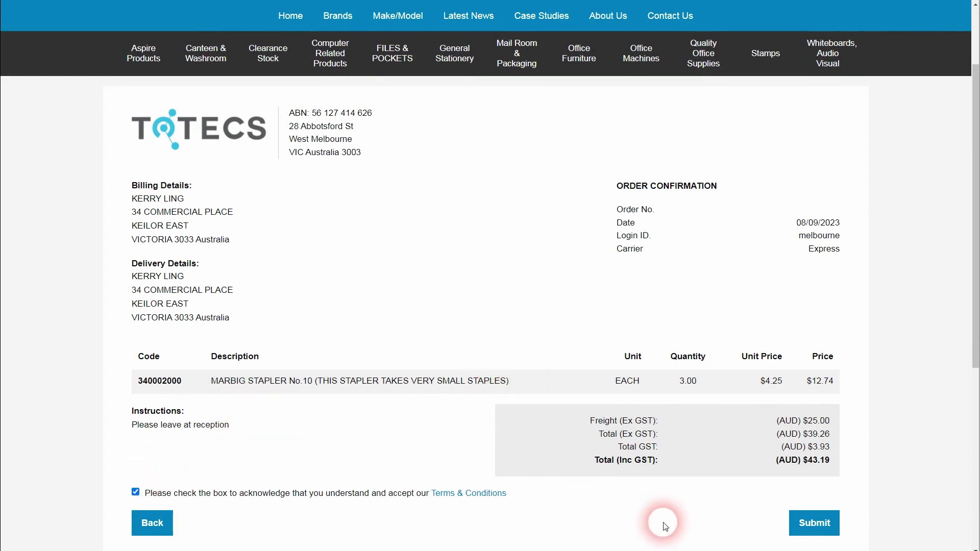
click(811, 526)
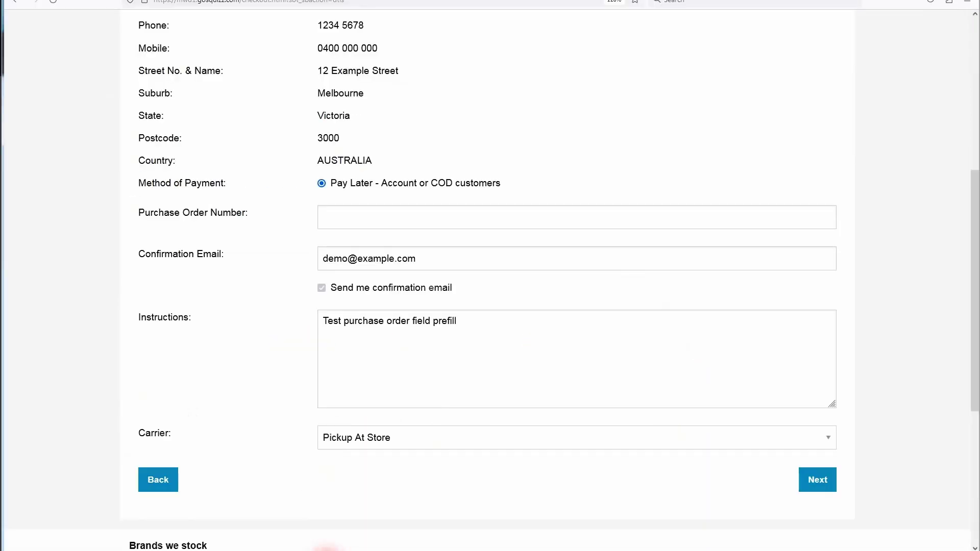
scroll(361, 182, up, 4)
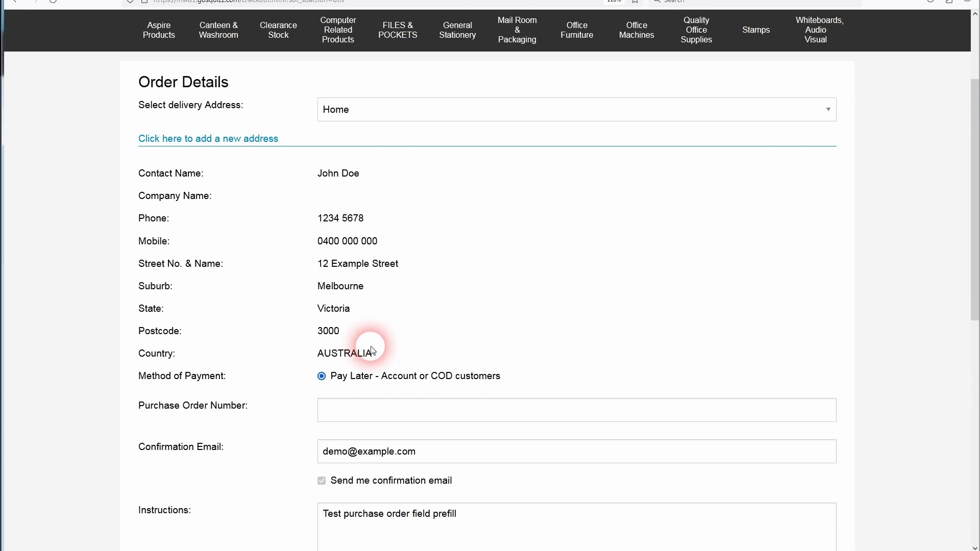
Check out the cart containing the Marbig A4 5-tab dividers and review its order confirmation.
scroll(352, 358, down, 1)
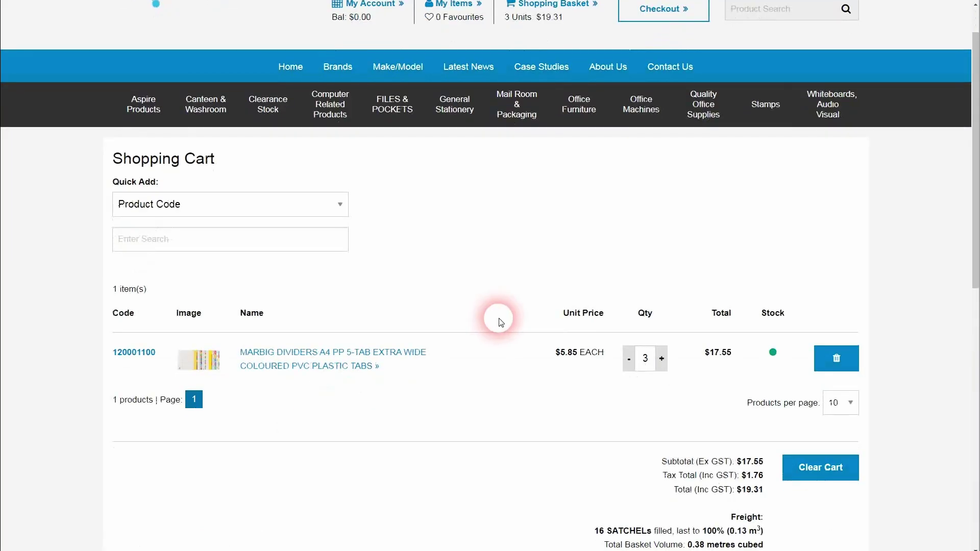
scroll(499, 321, down, 3)
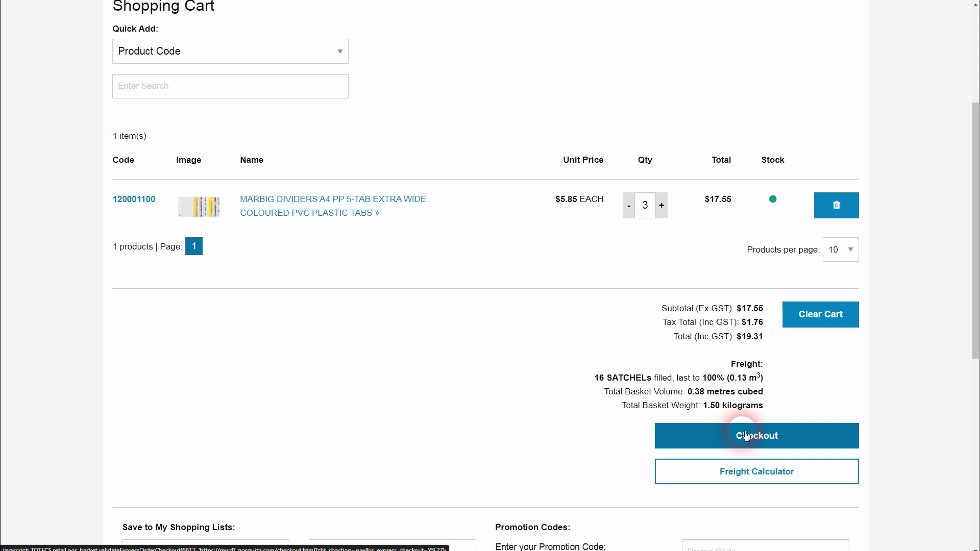
click(745, 435)
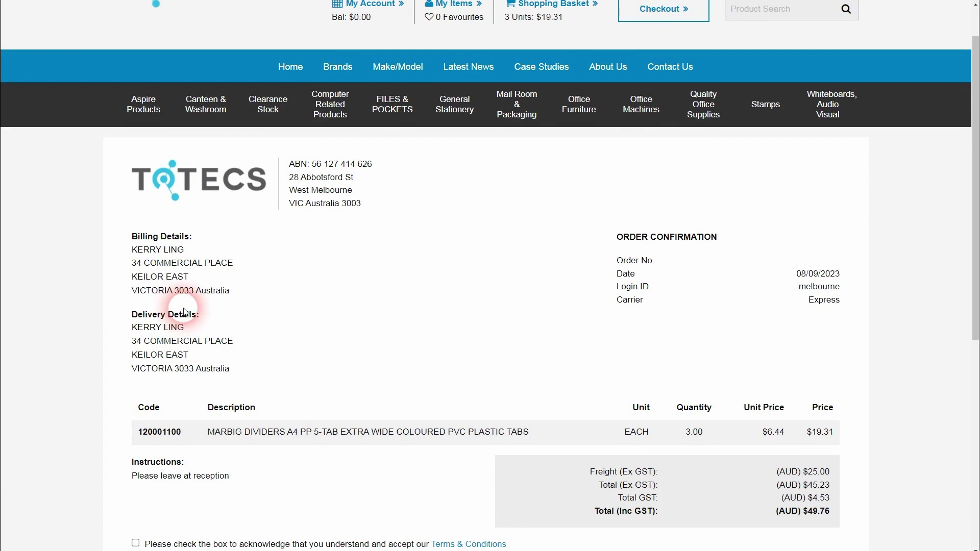
scroll(260, 478, down, 1)
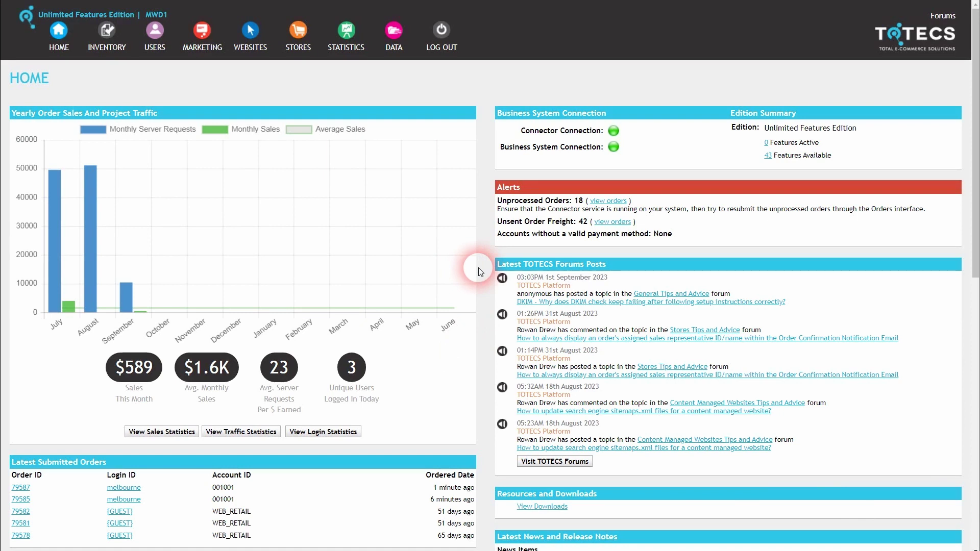
In the TOTECS administration site, open the Express Checkout settings and select the Express Checkout- Company XYZ profile.
click(300, 31)
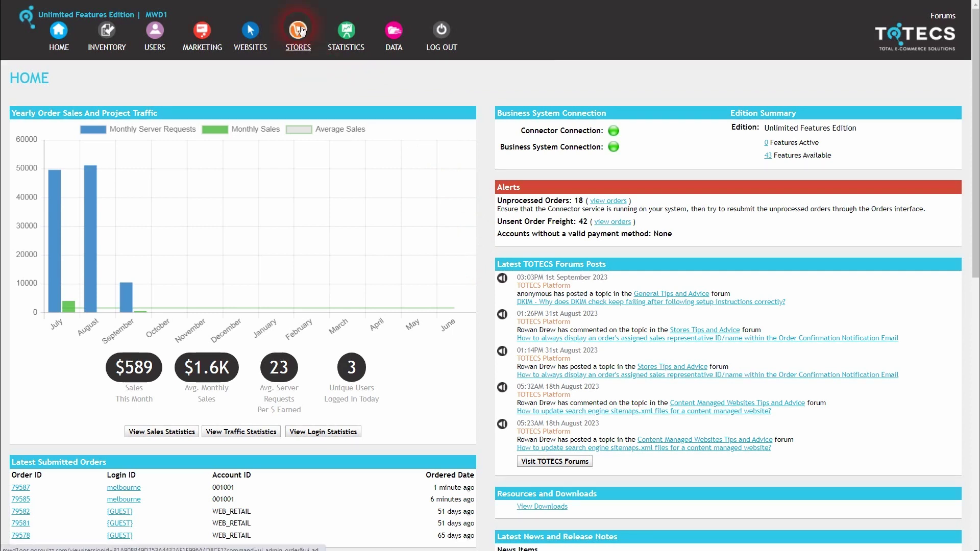
click(353, 187)
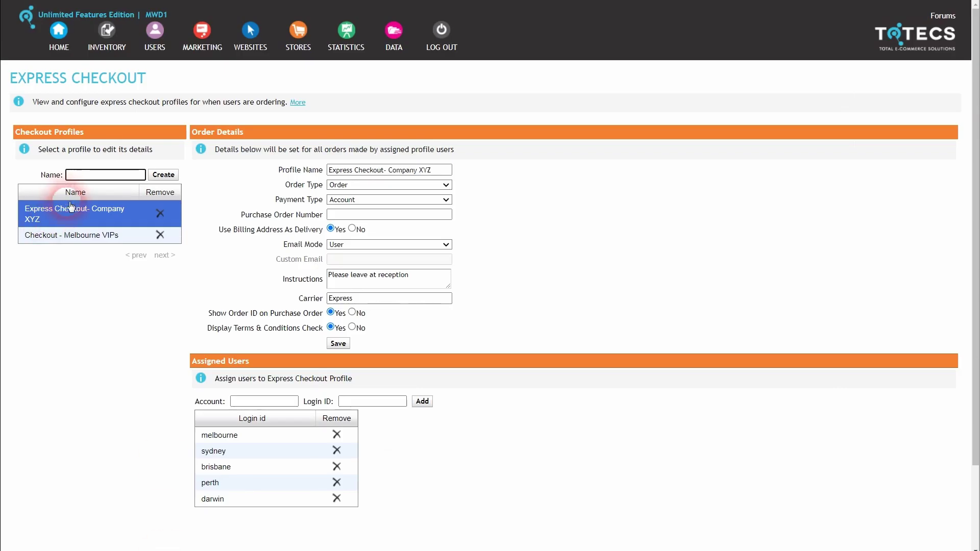
click(60, 218)
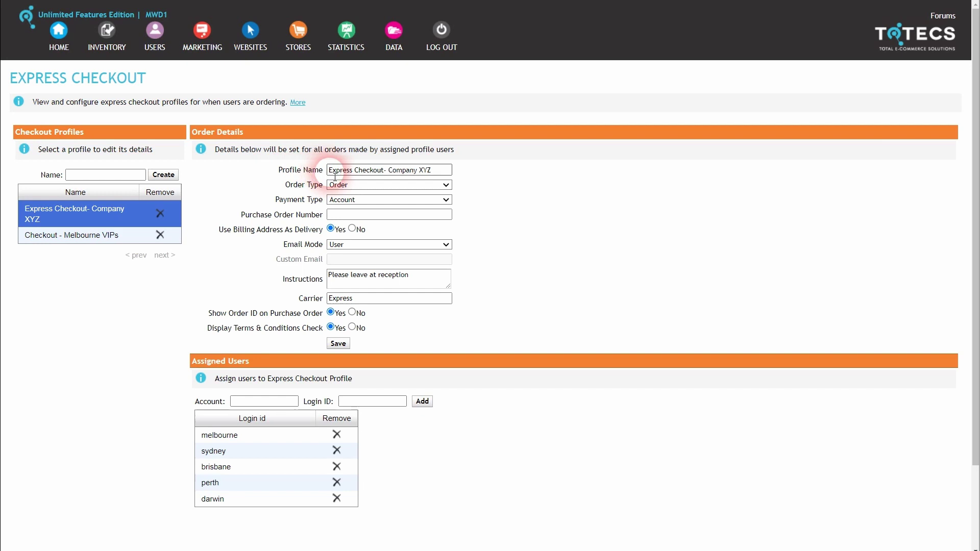
Examine the profile's name, payment type options and purchase order number field, keeping Account as the payment type.
drag(388, 170, 441, 173)
click(439, 173)
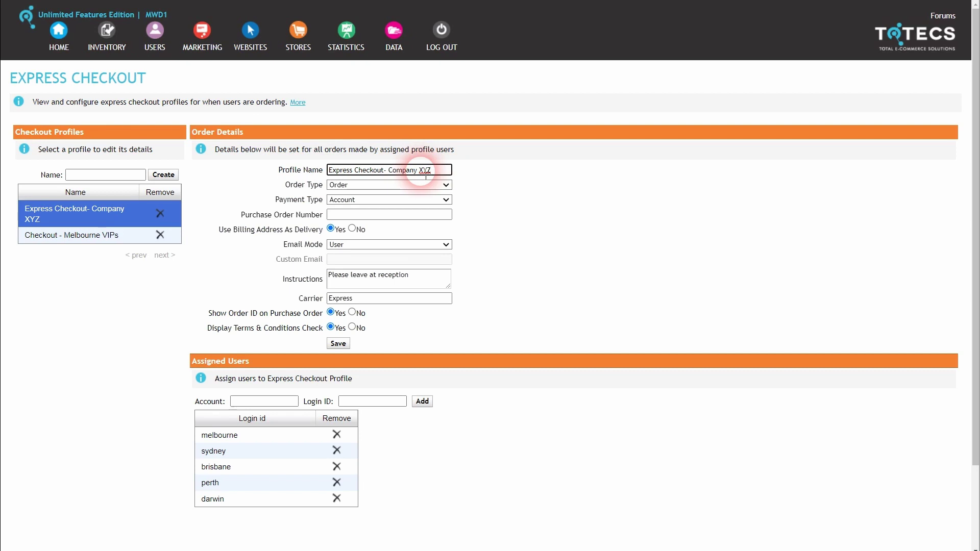
click(286, 198)
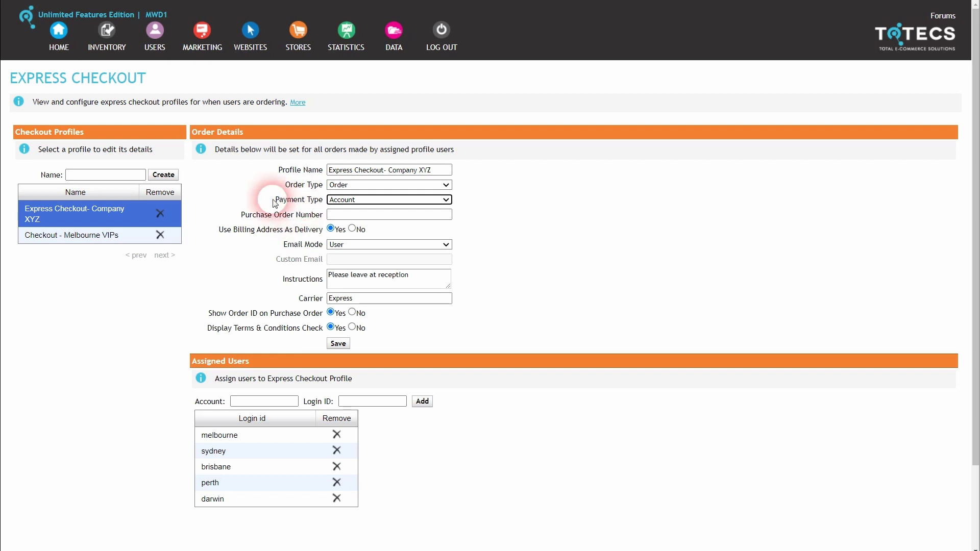
click(334, 200)
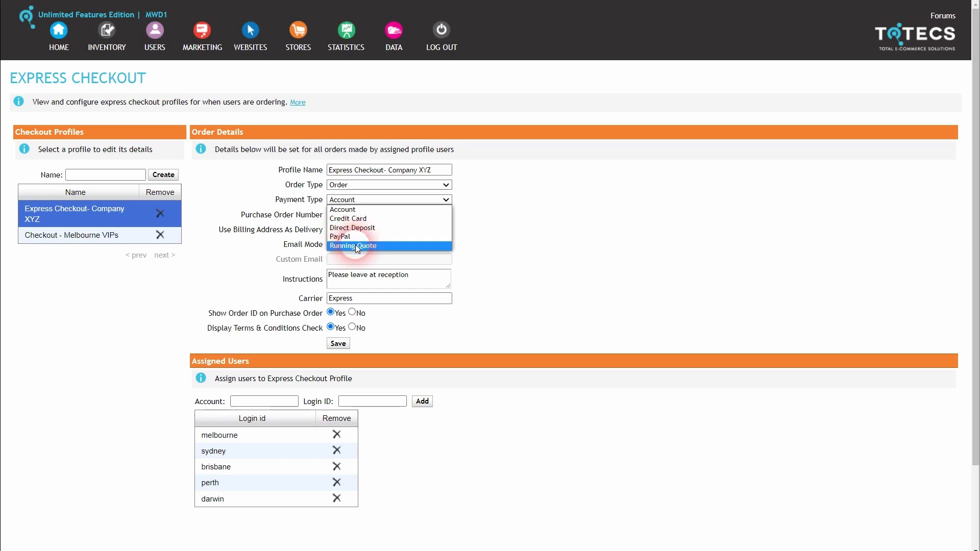
click(340, 209)
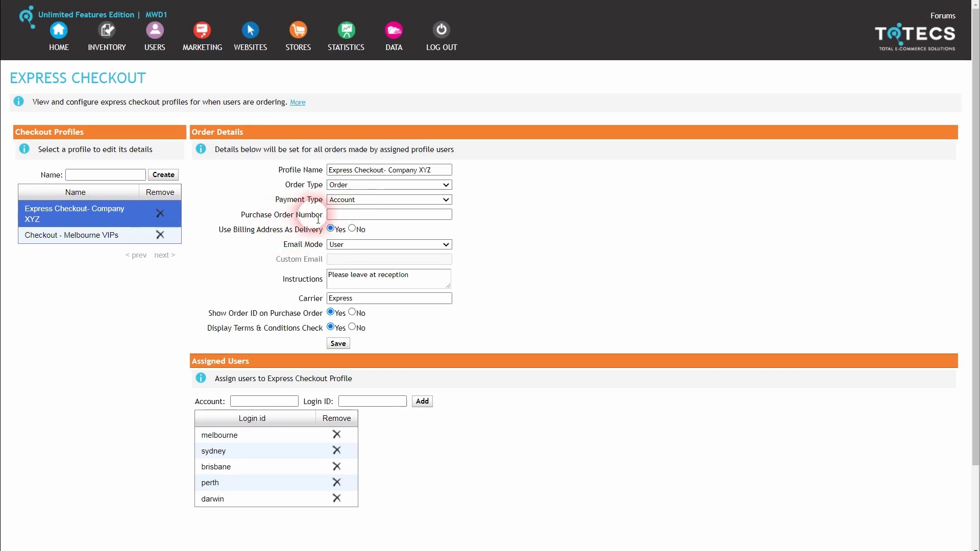
click(333, 216)
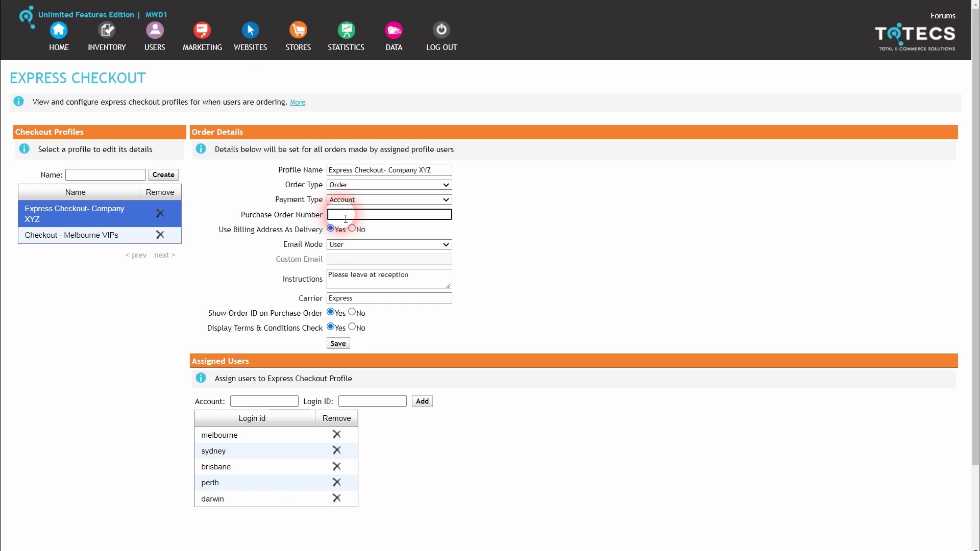
Enter Express Checkout Order as the profile's purchase order number and clear the field again.
text(Express Checkout Order)
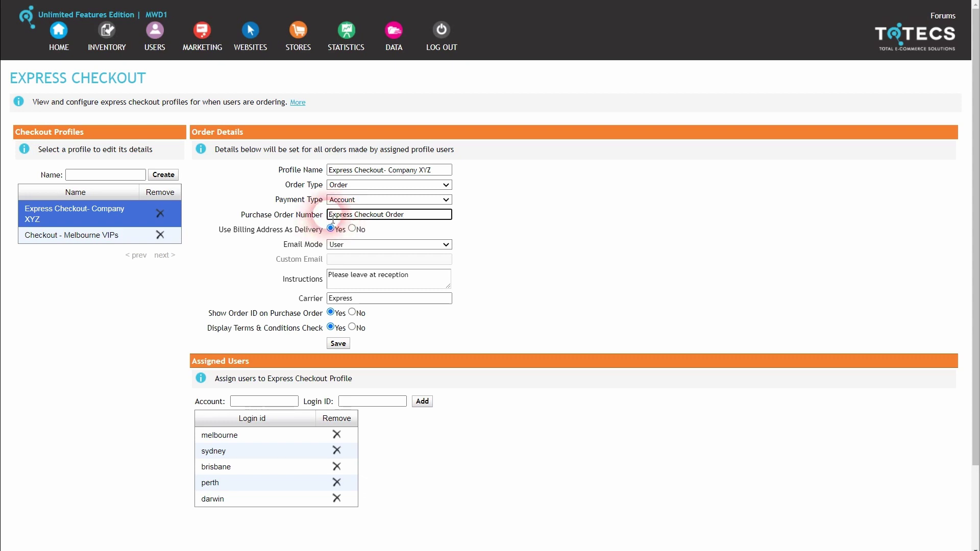
triple_click(421, 223)
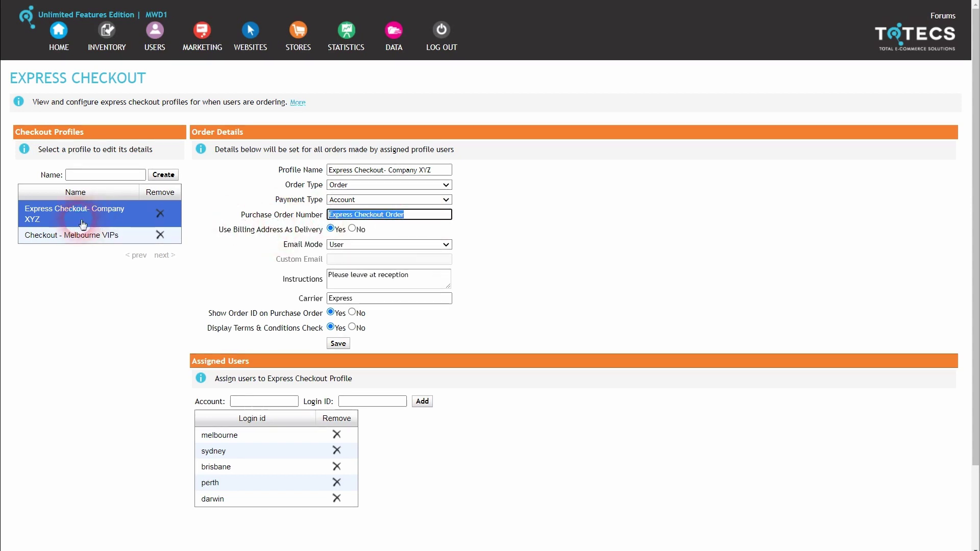
key(BackSpace)
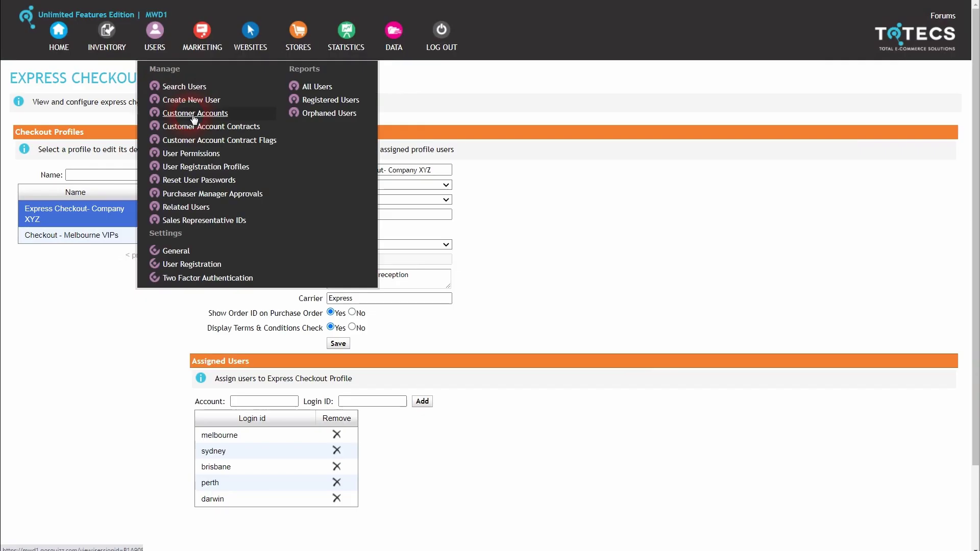
Open Customer Accounts and view the addresses assigned to Company XYZ, including the list of account addresses.
right_click(194, 117)
key(Escape)
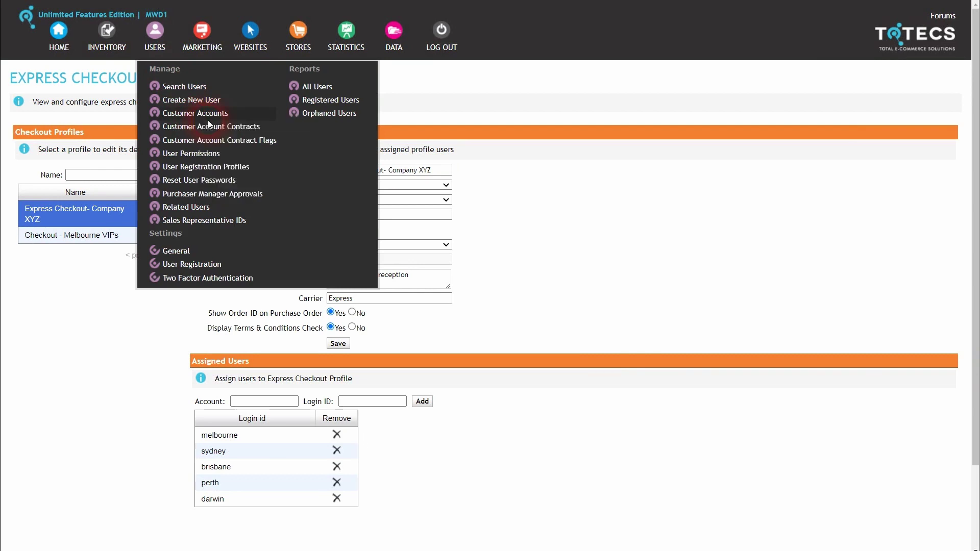
click(207, 121)
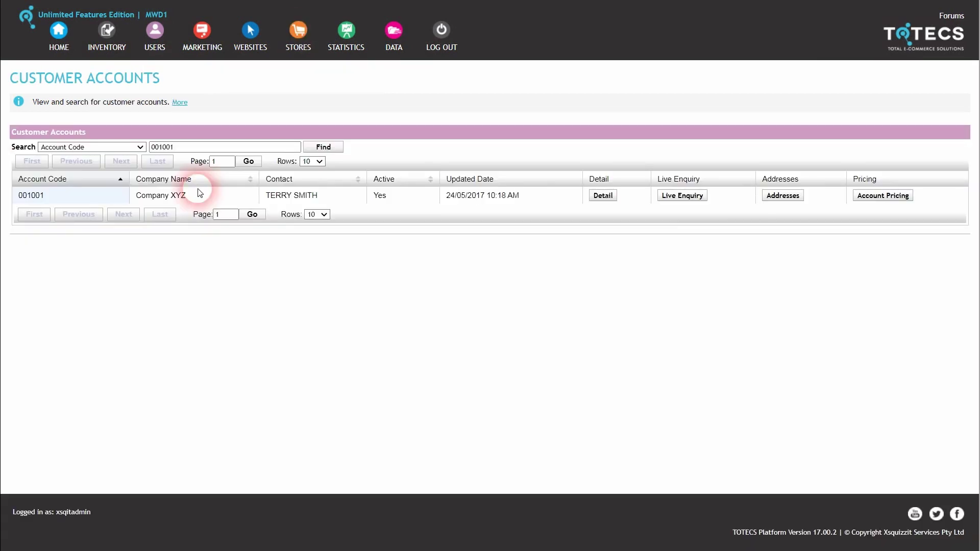
click(783, 196)
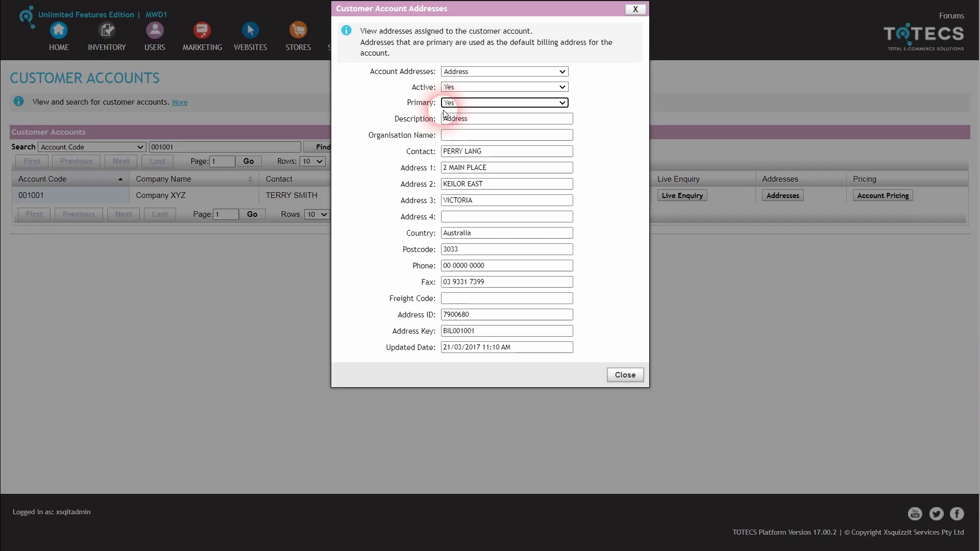
click(469, 70)
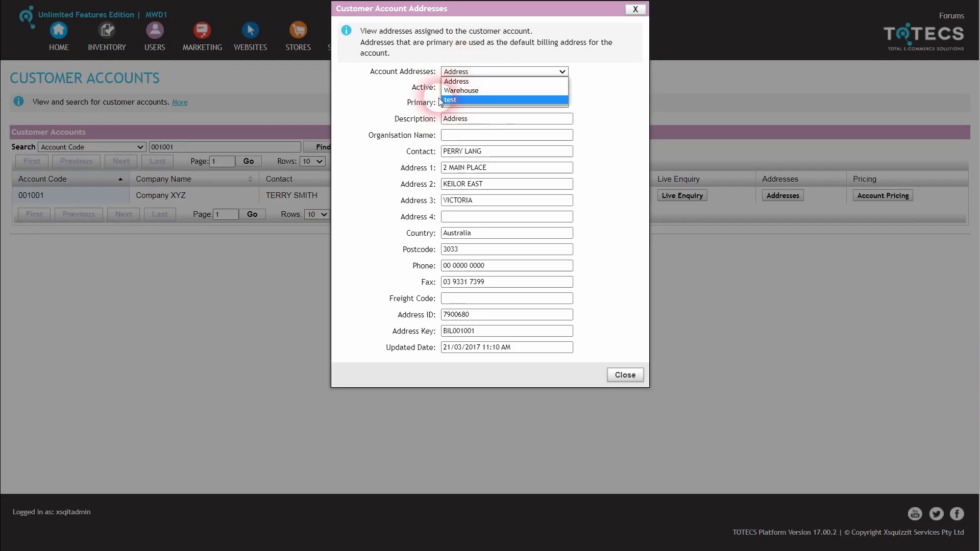
click(429, 88)
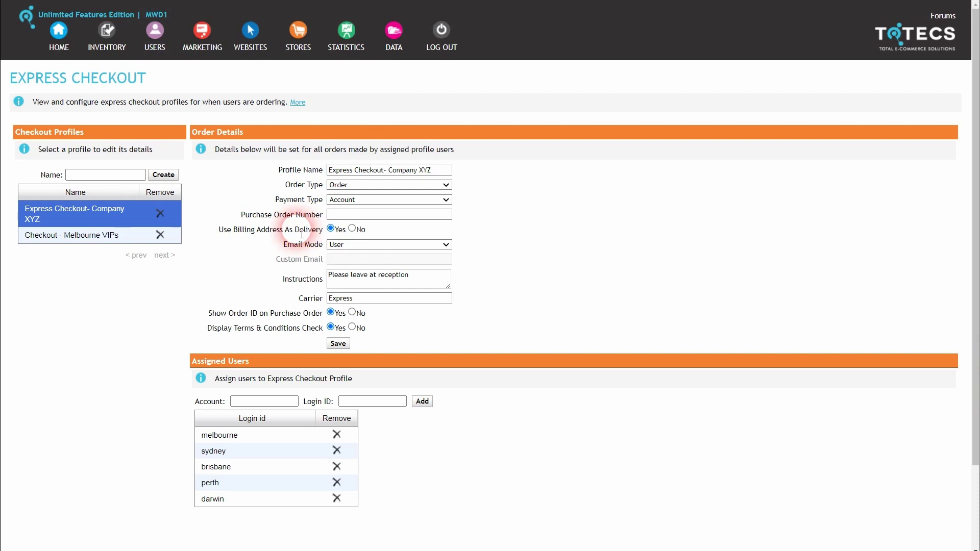
Set Use Billing Address As Delivery to No for the Express Checkout- Company XYZ profile.
click(352, 229)
click(330, 229)
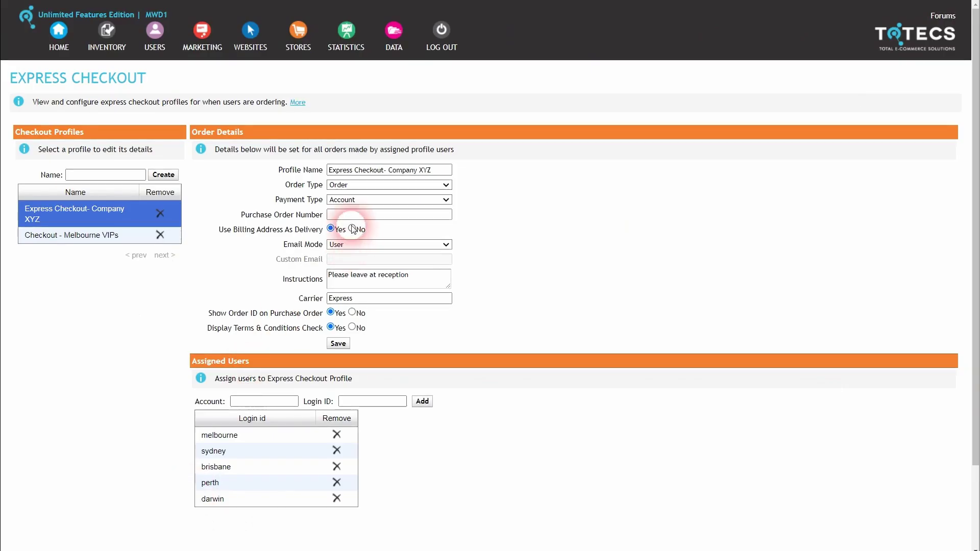
click(352, 229)
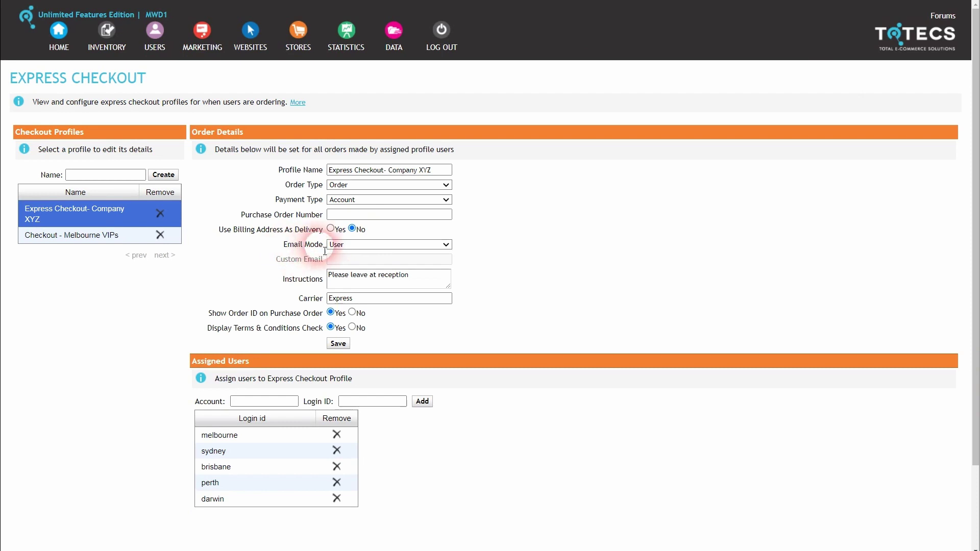
Set the profile's email mode to Custom and fill in the custom email address.
click(345, 245)
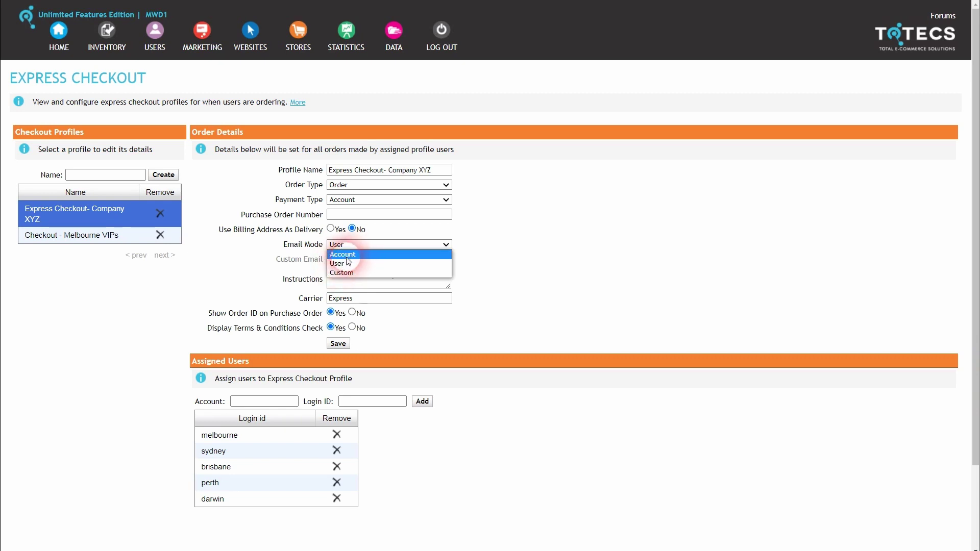
click(348, 257)
click(357, 246)
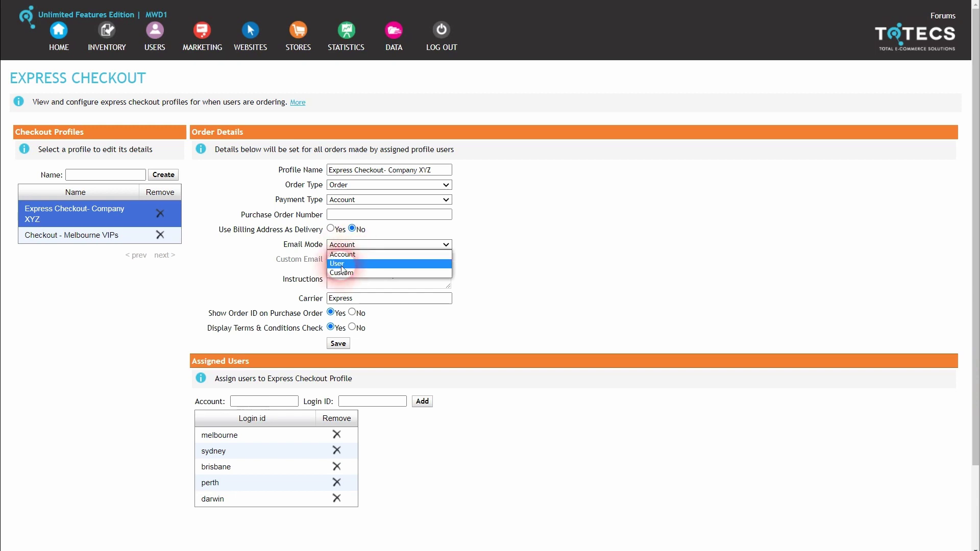
click(340, 254)
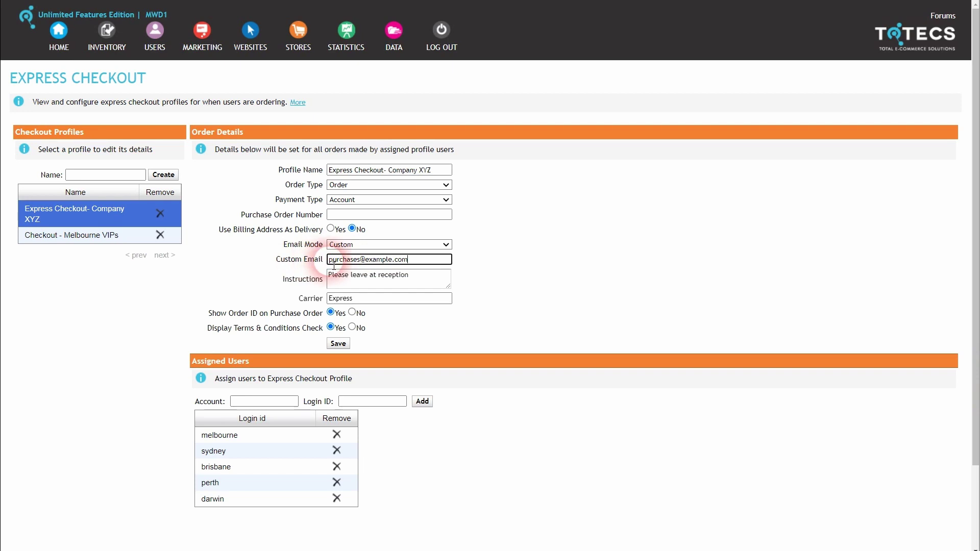
drag(407, 260, 354, 268)
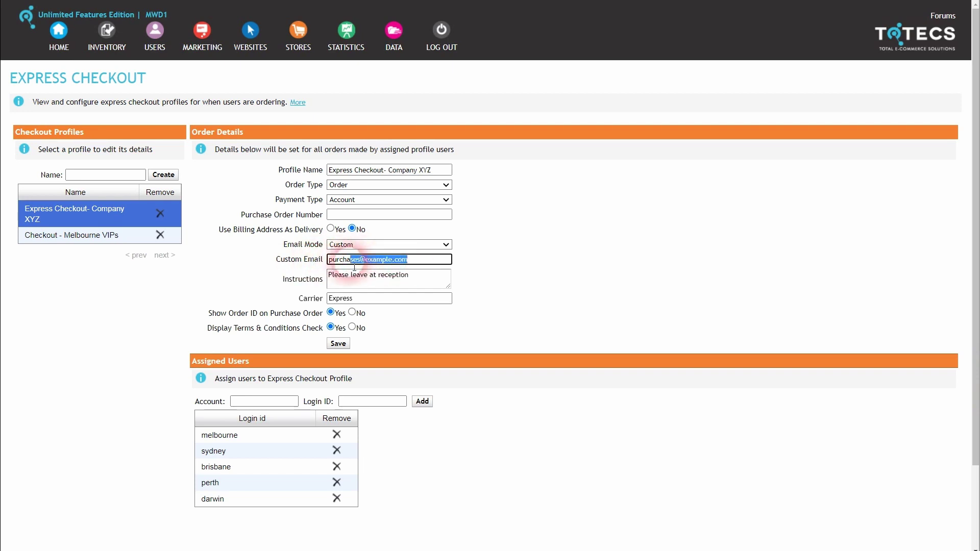
click(393, 265)
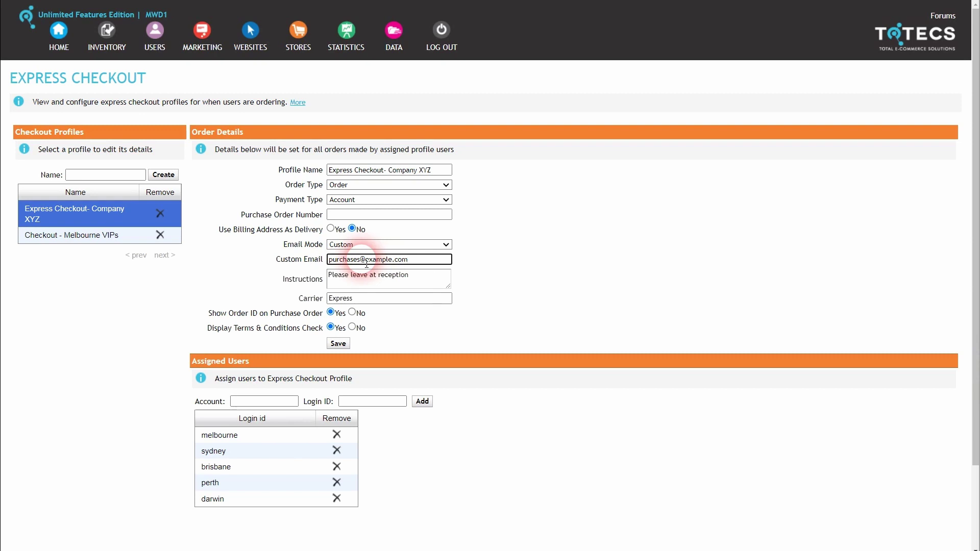
Check where the instructions appear on the order confirmation and change the profile's instructions to "Please leave at reception desk".
click(285, 280)
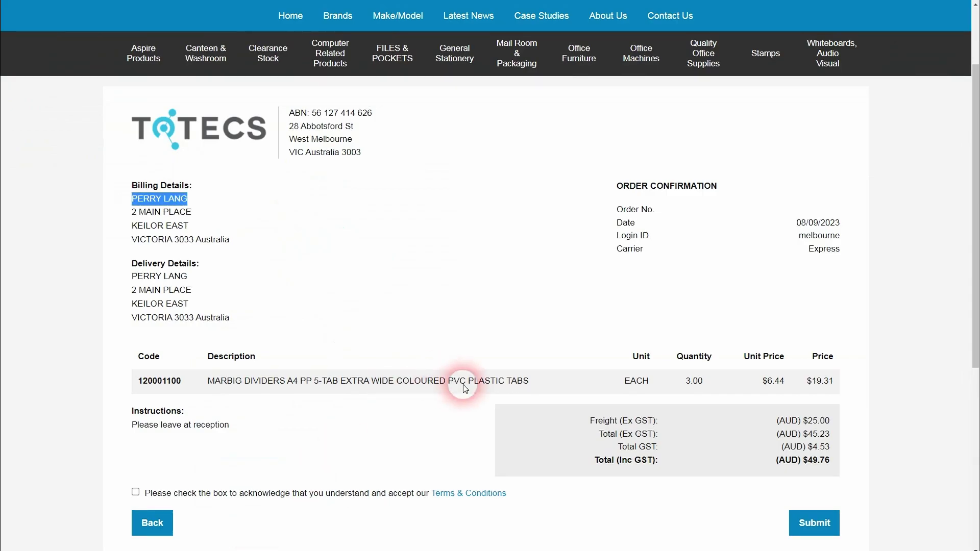
scroll(523, 382, down, 1)
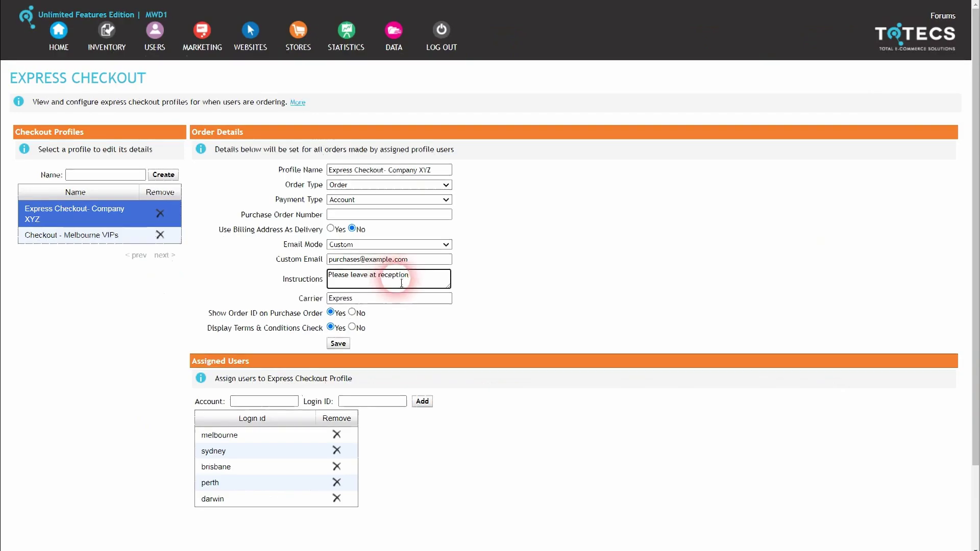
drag(395, 276, 218, 274)
key(BackSpace)
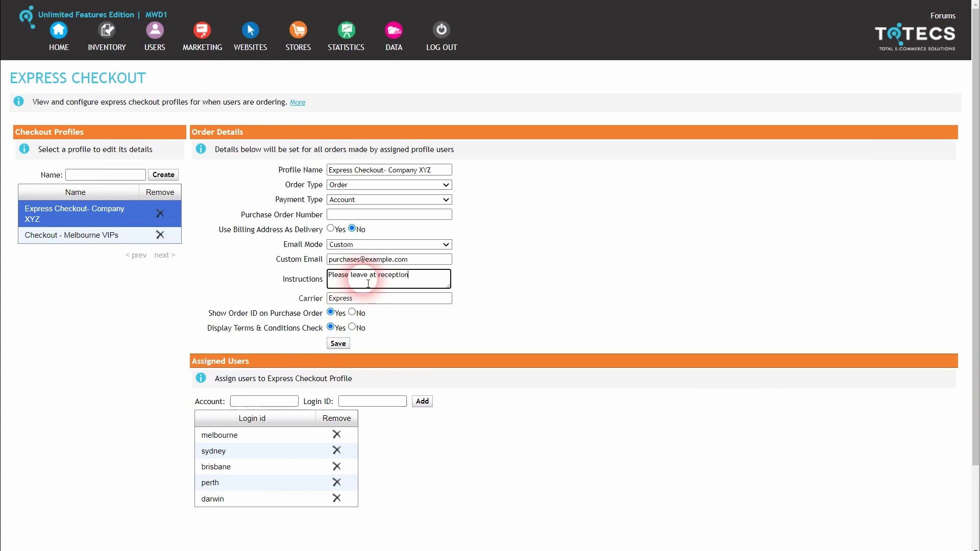
click(375, 282)
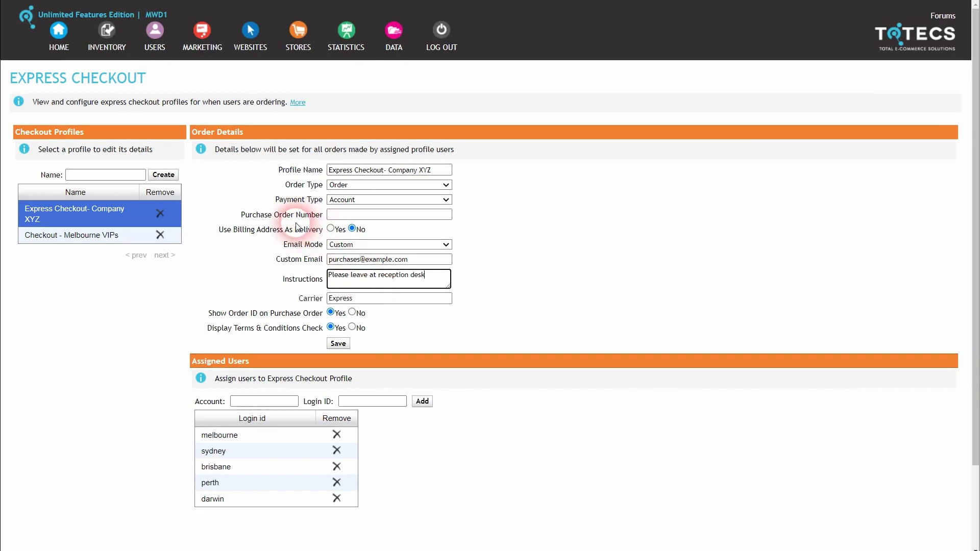
click(482, 312)
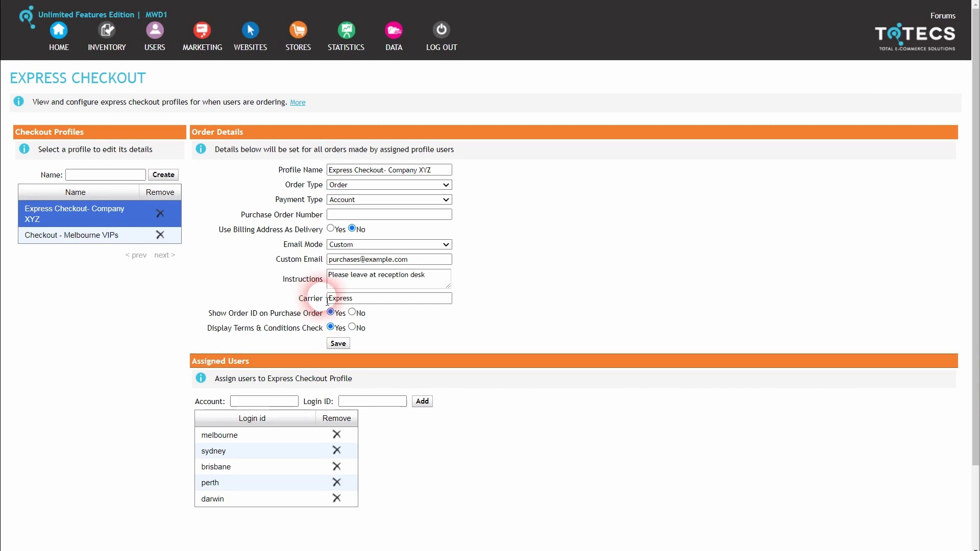
Open the store's Order Options configuration while reviewing the profile's Carrier setting.
mouse_move(298, 36)
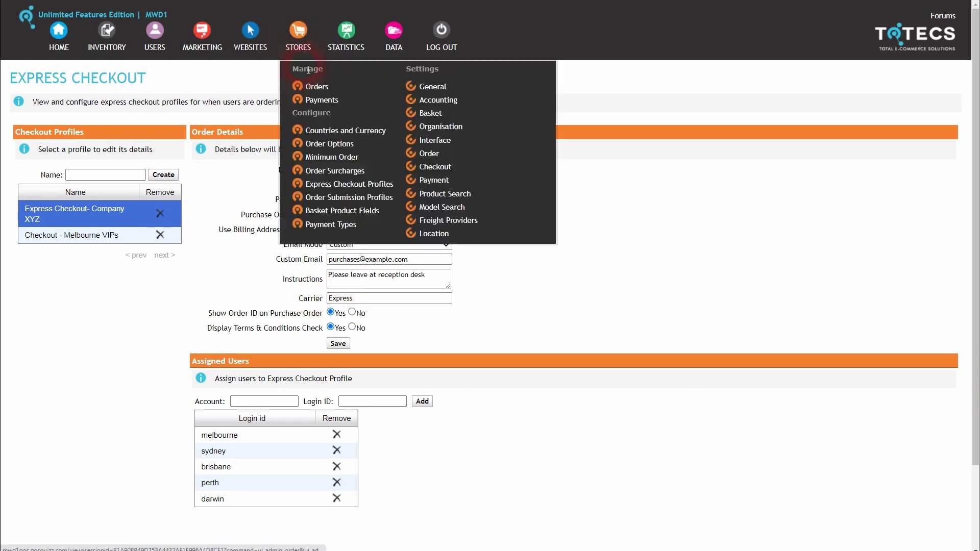
right_click(331, 148)
key(Escape)
click(331, 148)
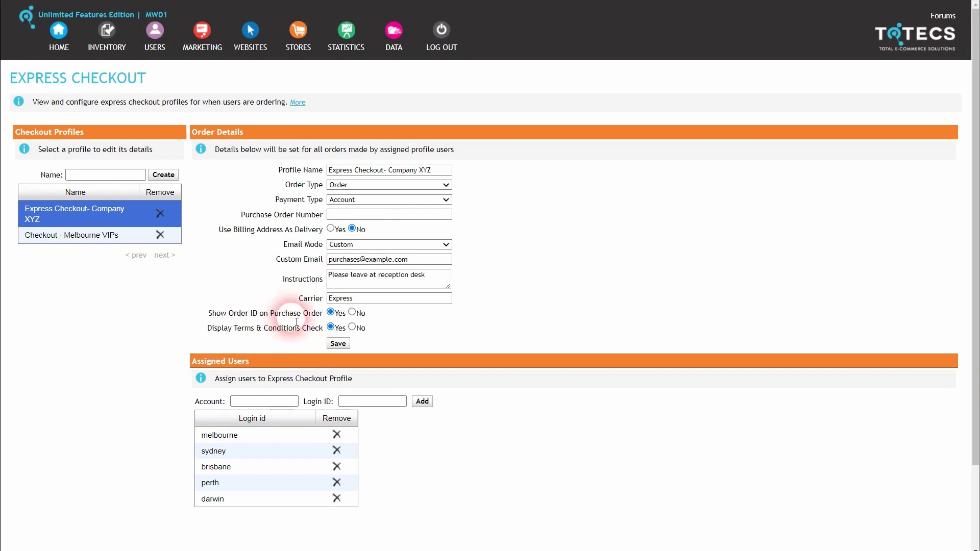
Review the profile's Show Order ID on Purchase Order and Display Terms & Conditions Check settings.
mouse_move(320, 316)
mouse_down()
mouse_move(218, 328)
mouse_move(209, 319)
mouse_move(307, 329)
mouse_up()
click(208, 320)
click(309, 332)
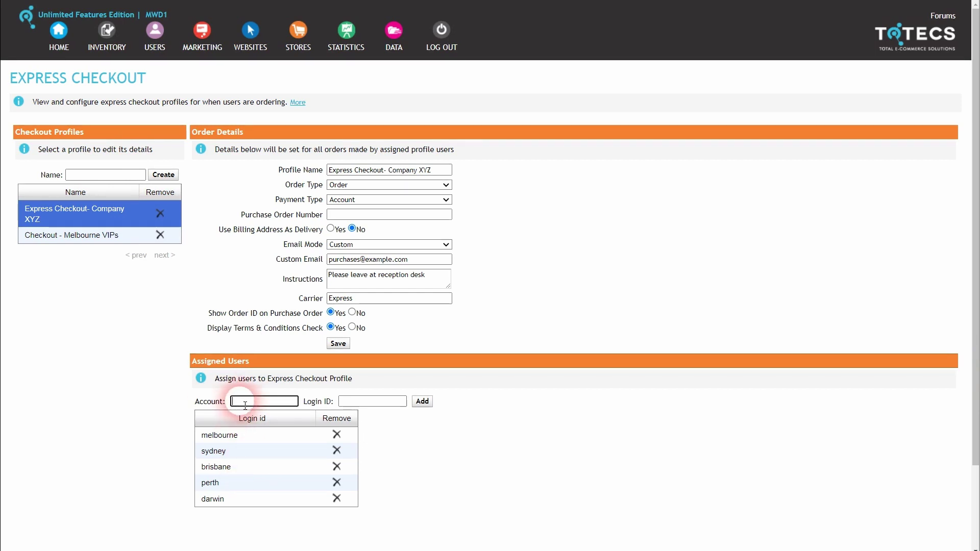
Try to assign the melbourne login to the profile, entering its customer account code and login ID.
text(005)
click(356, 402)
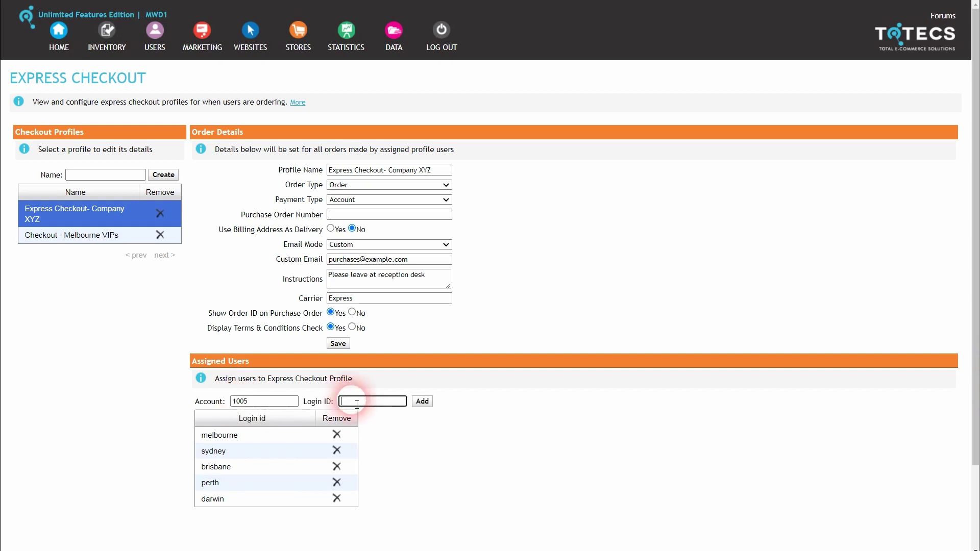
click(350, 417)
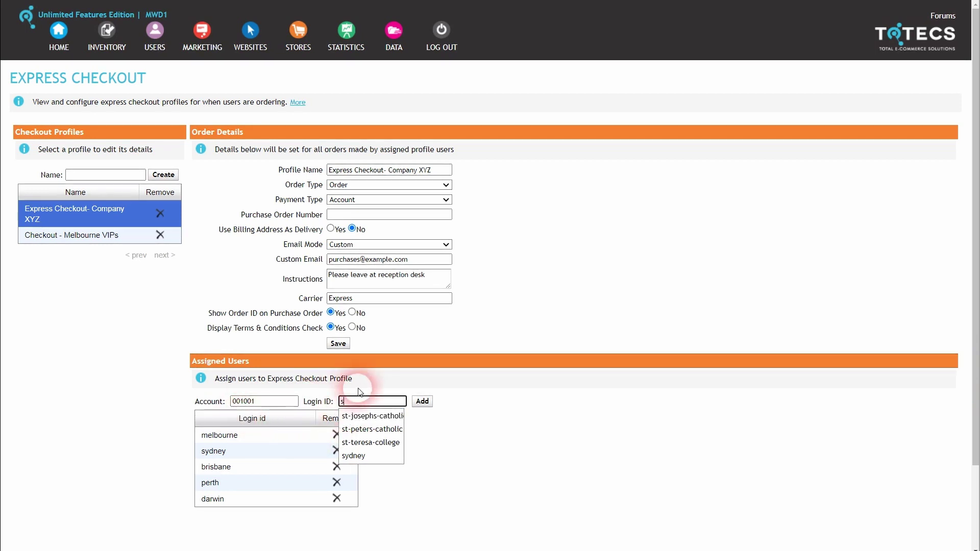
drag(361, 402, 326, 409)
text(m)
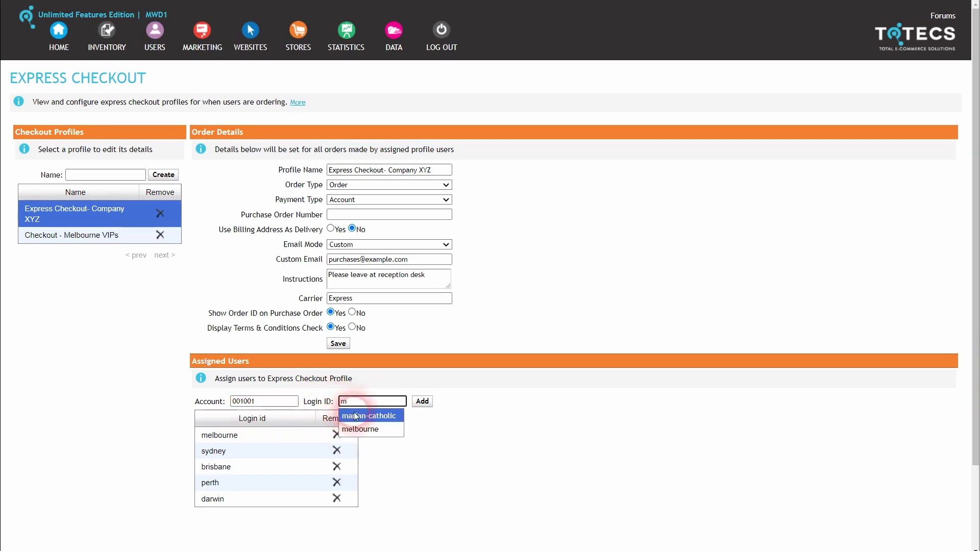
click(363, 430)
click(422, 401)
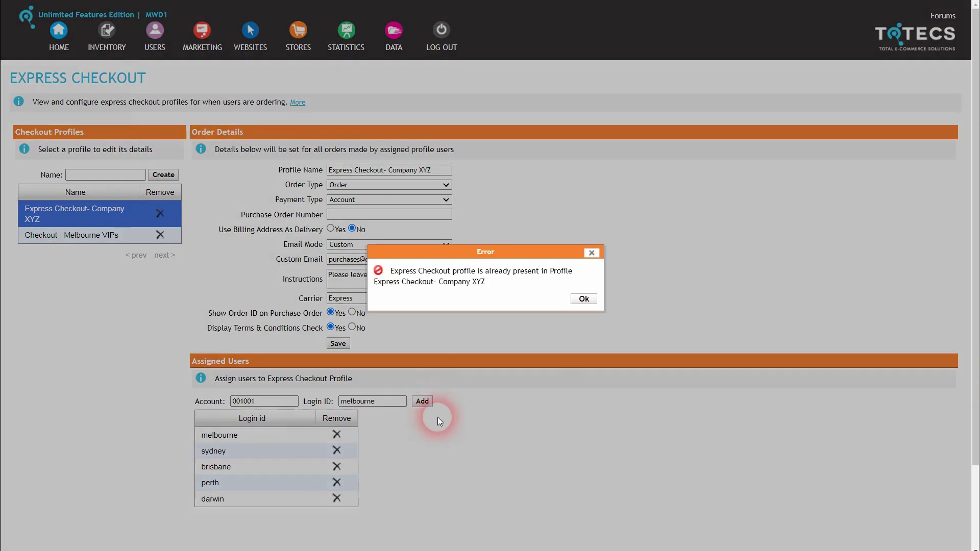
click(584, 299)
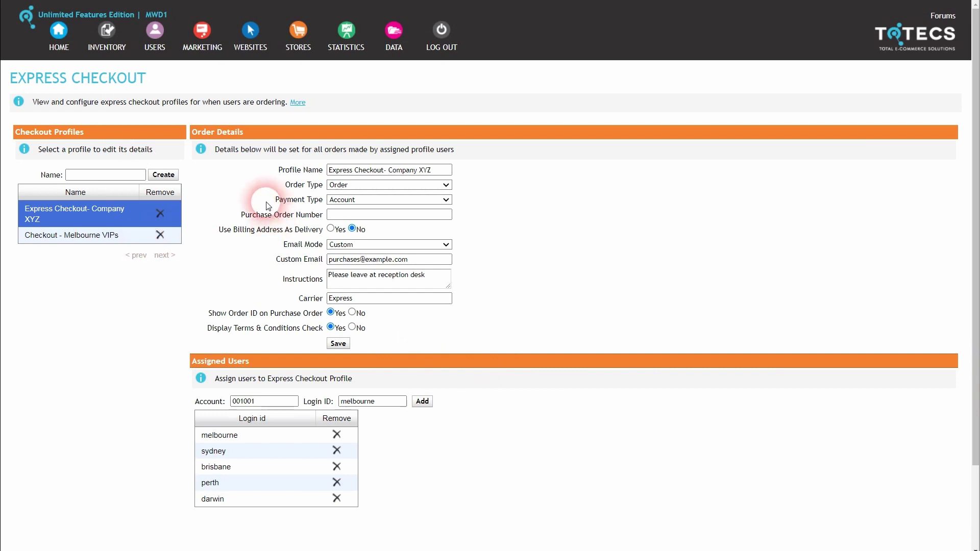
Open the Express Checkout facility role for editing in User Permissions.
mouse_move(159, 31)
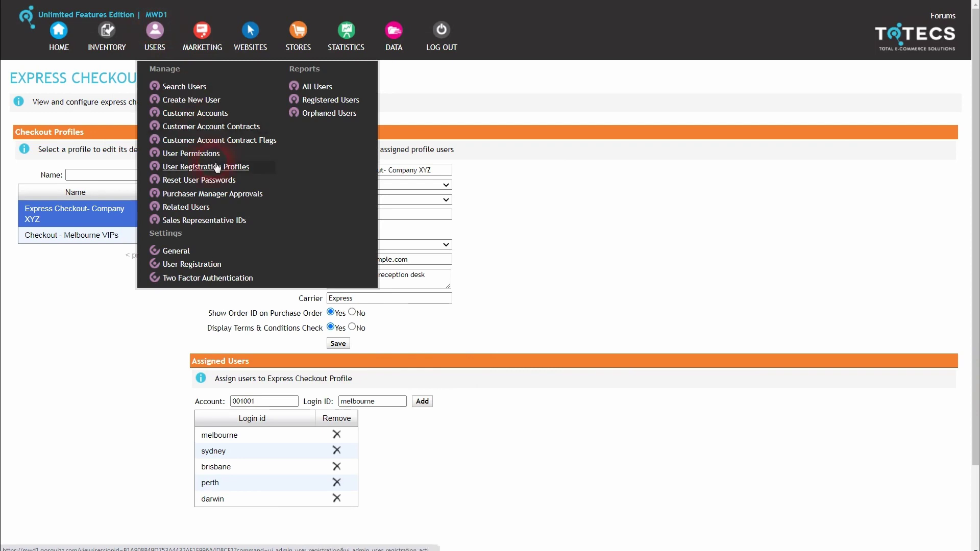
click(192, 155)
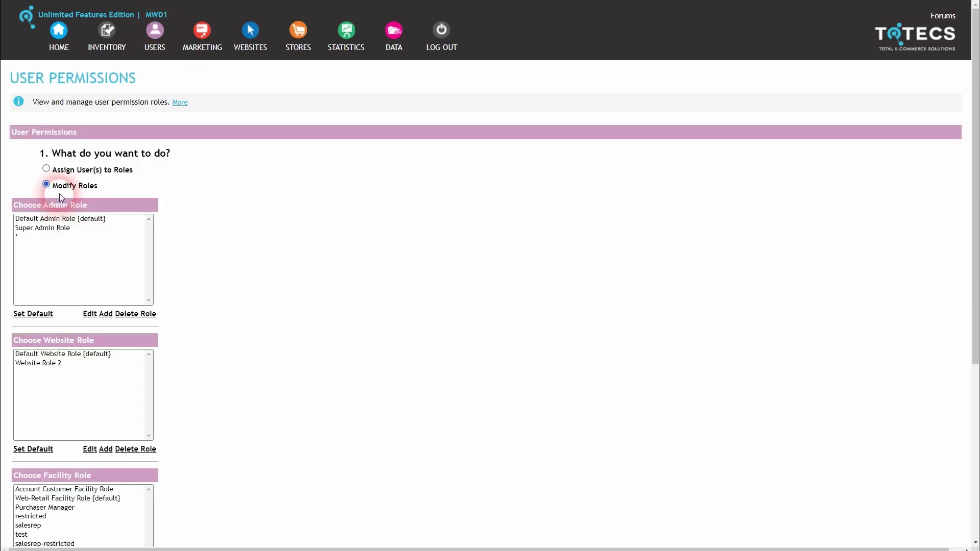
scroll(110, 203, down, 2)
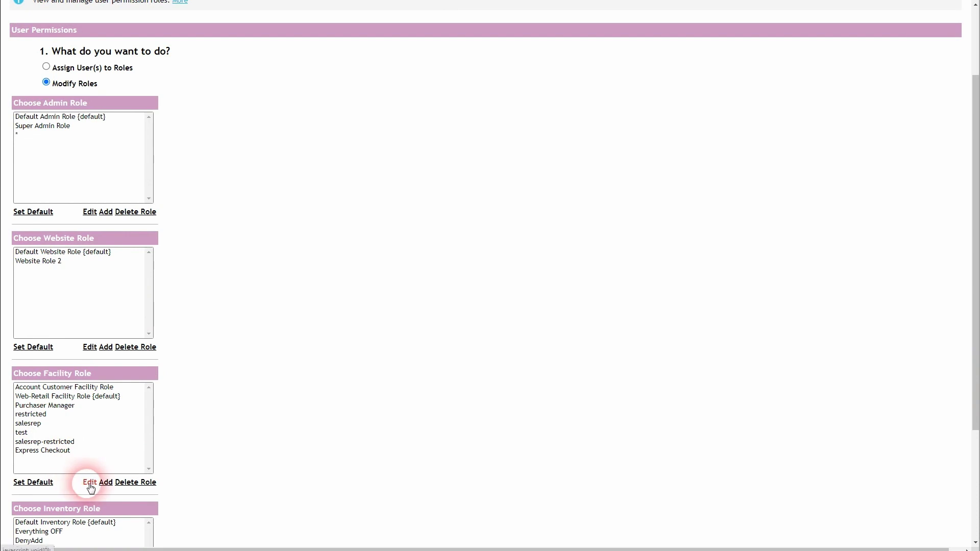
click(51, 451)
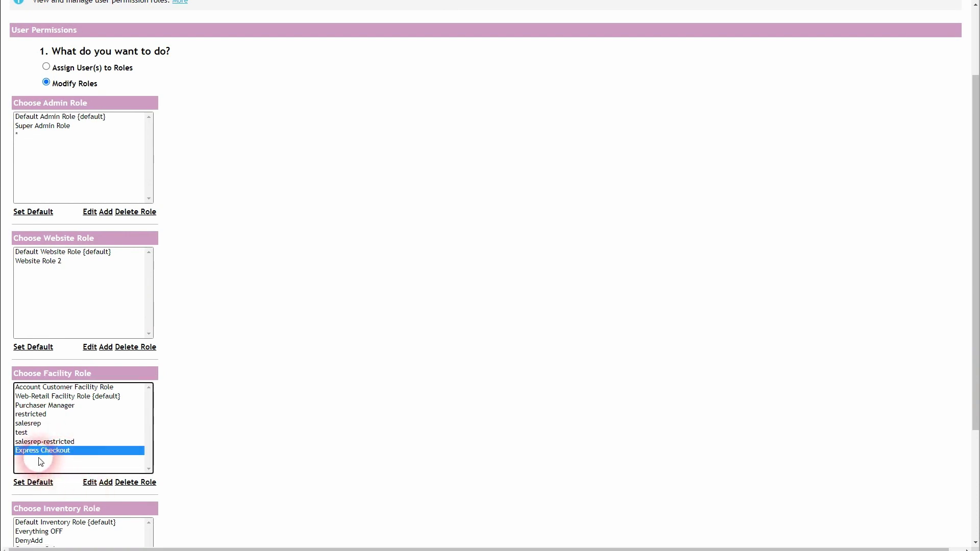
click(89, 484)
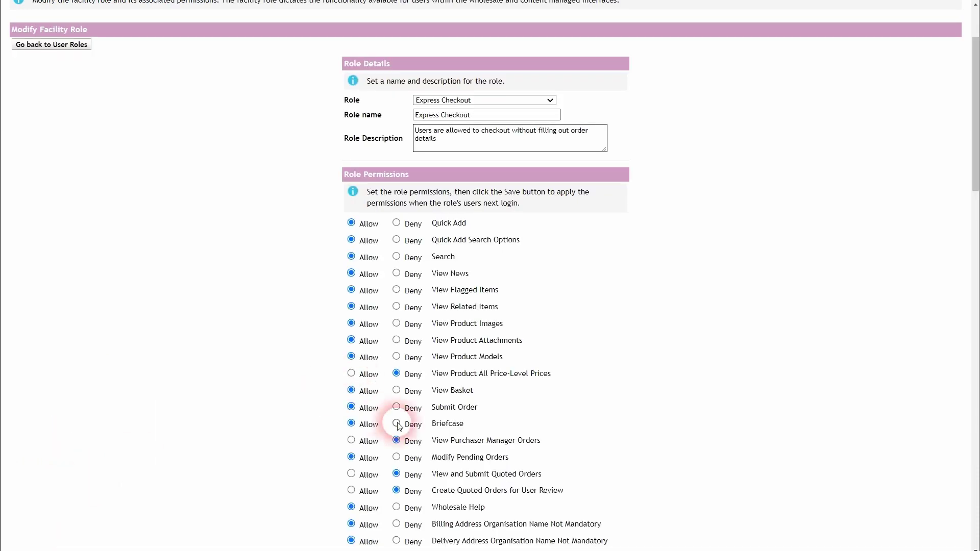
Examine the Express Checkout role's permissions, including View Order Freight Carrier Selection.
scroll(394, 407, down, 8)
scroll(513, 382, up, 3)
scroll(514, 381, down, 1)
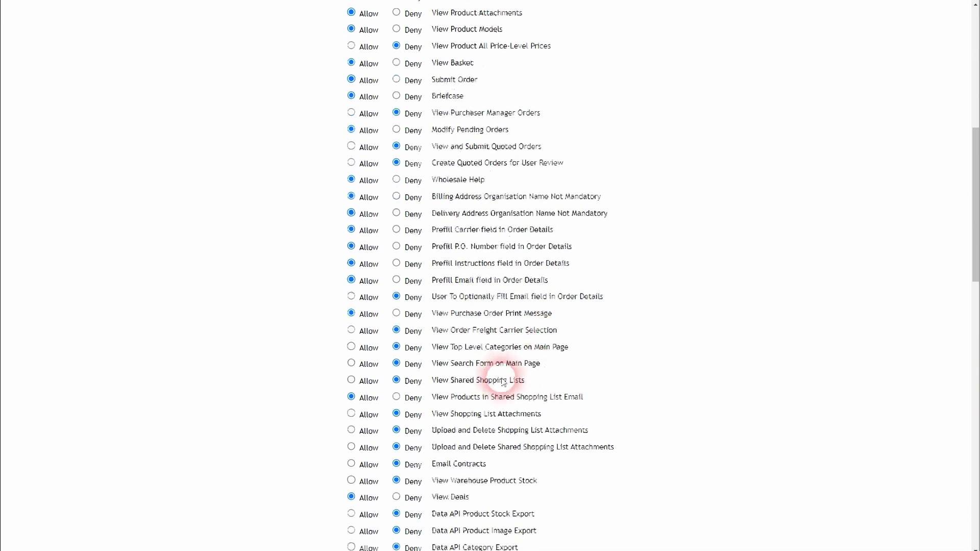
drag(561, 329, 443, 336)
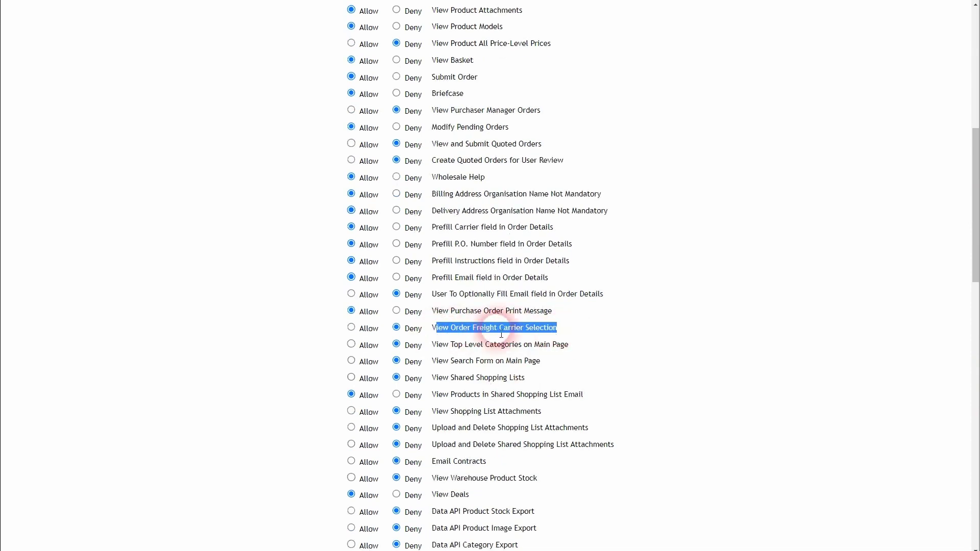
Compare the View Order Freight Carrier Selection permission with the fields on the standard checkout's Order Details page.
click(563, 335)
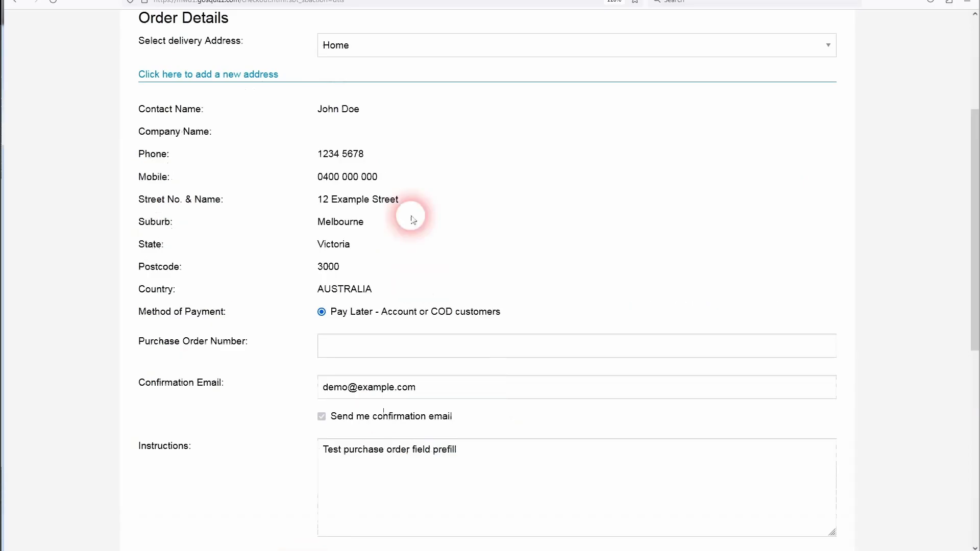
scroll(413, 220, up, 2)
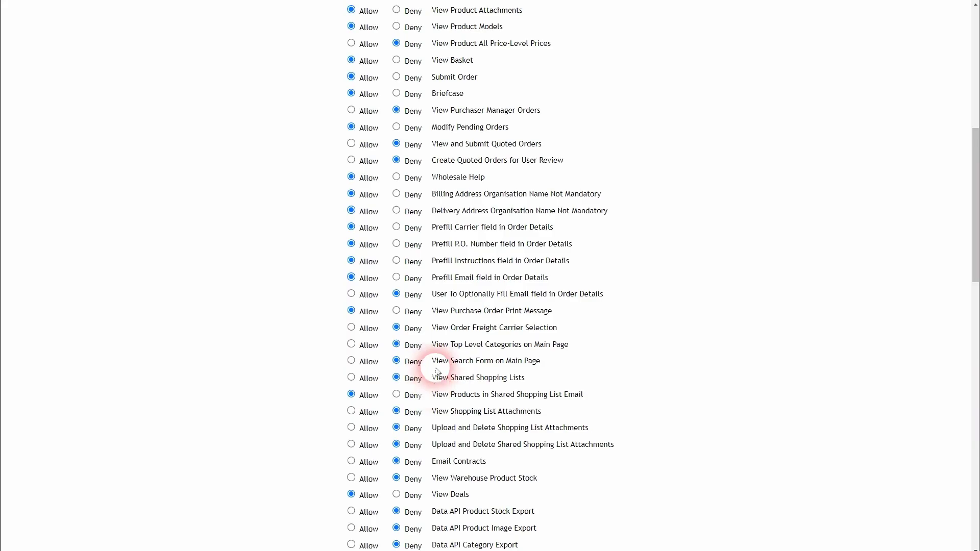
click(423, 332)
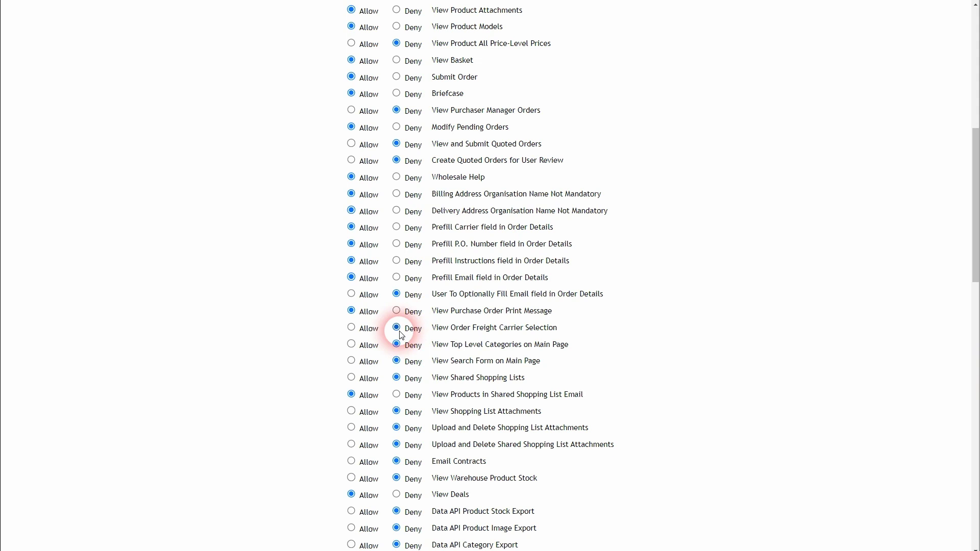
Return to the user roles, find the melbourne user and choose Express Checkout as its facility role.
scroll(402, 335, up, 8)
click(31, 147)
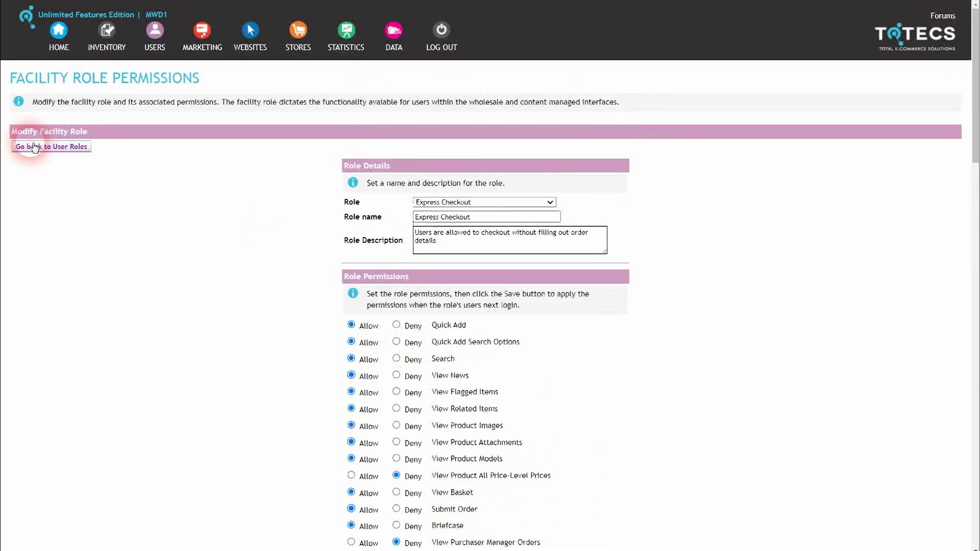
click(97, 219)
text(melbourne)
click(83, 234)
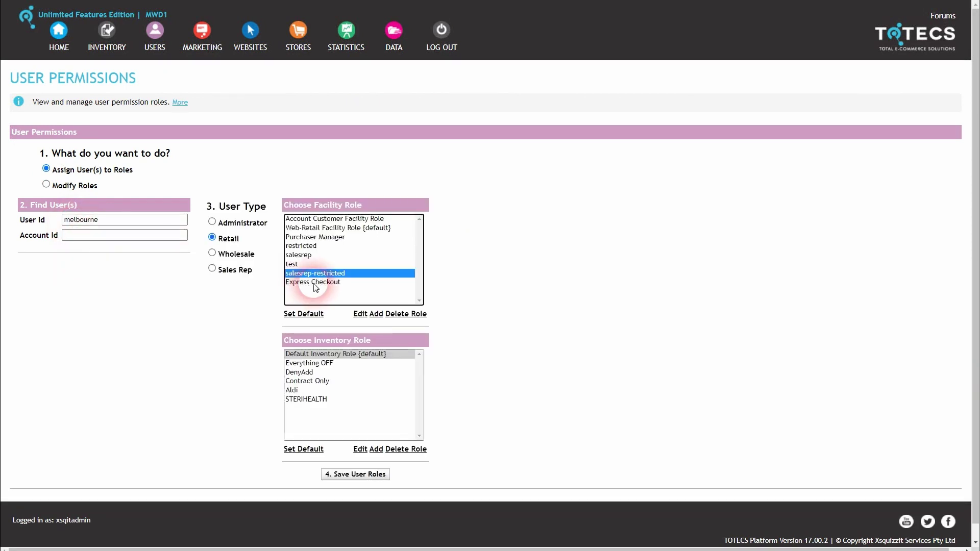
click(314, 283)
click(471, 407)
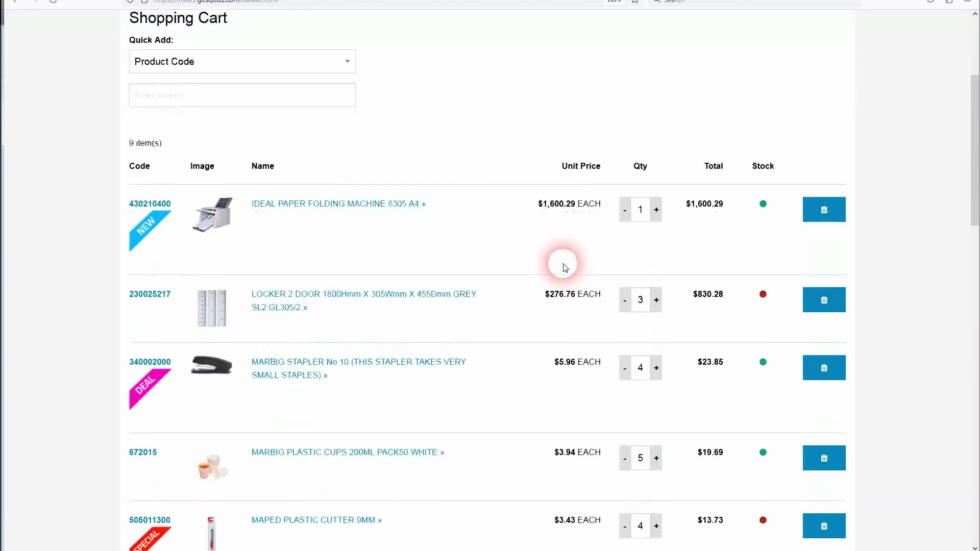
Review the standard user's shopping cart and start checkout from the express user's cart containing the Marbig dividers.
scroll(562, 262, down, 8)
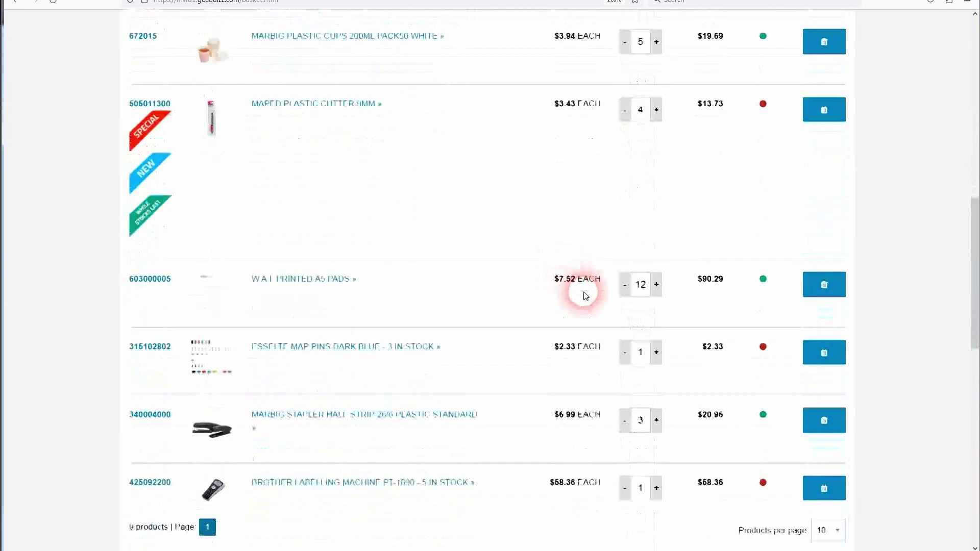
scroll(585, 293, down, 8)
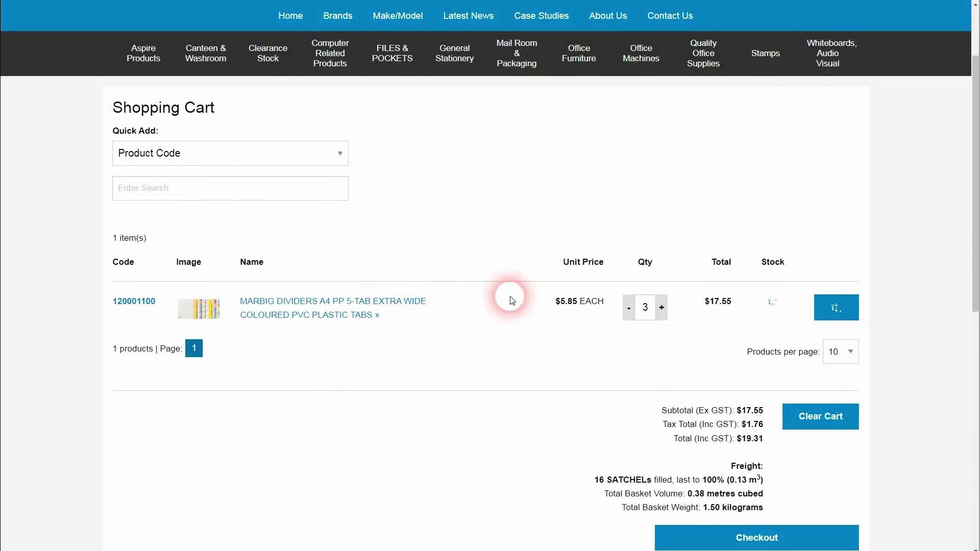
scroll(510, 299, down, 1)
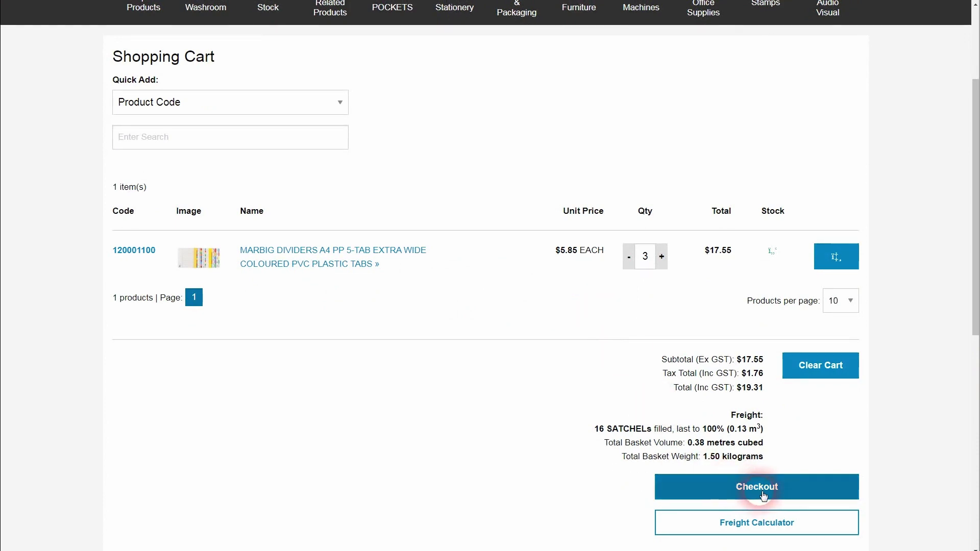
click(757, 487)
click(460, 304)
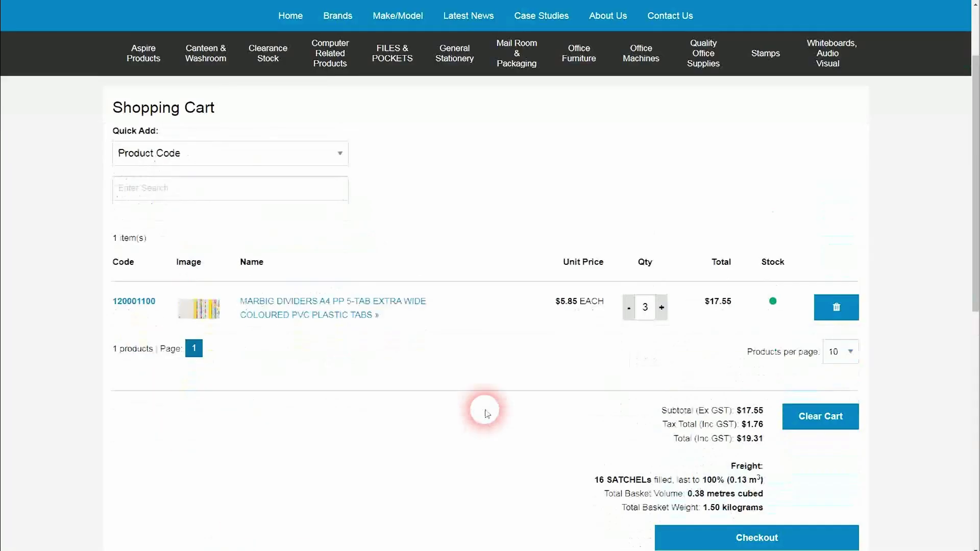
Check out the express cart, compare it with the standard Order Details page, and accept the Terms & Conditions on the order confirmation.
scroll(484, 413, down, 1)
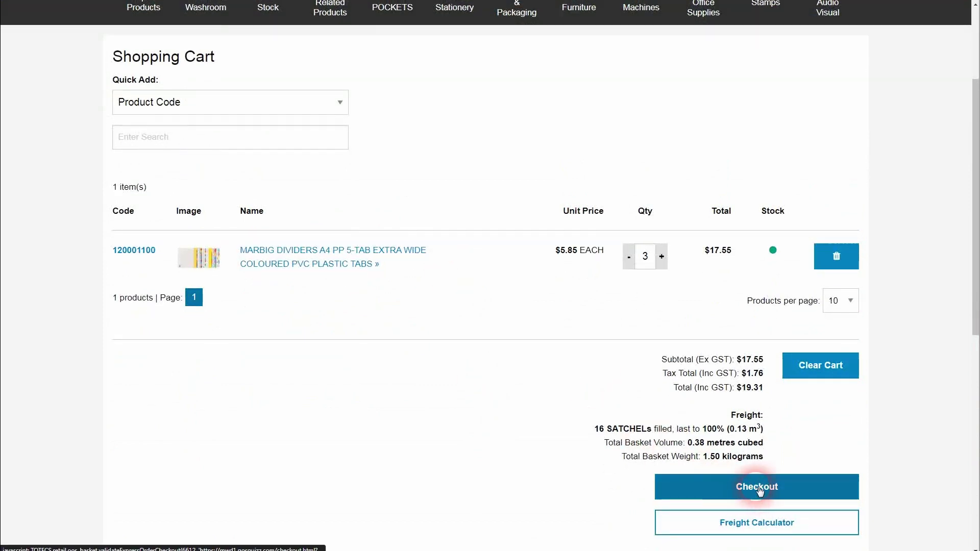
click(742, 486)
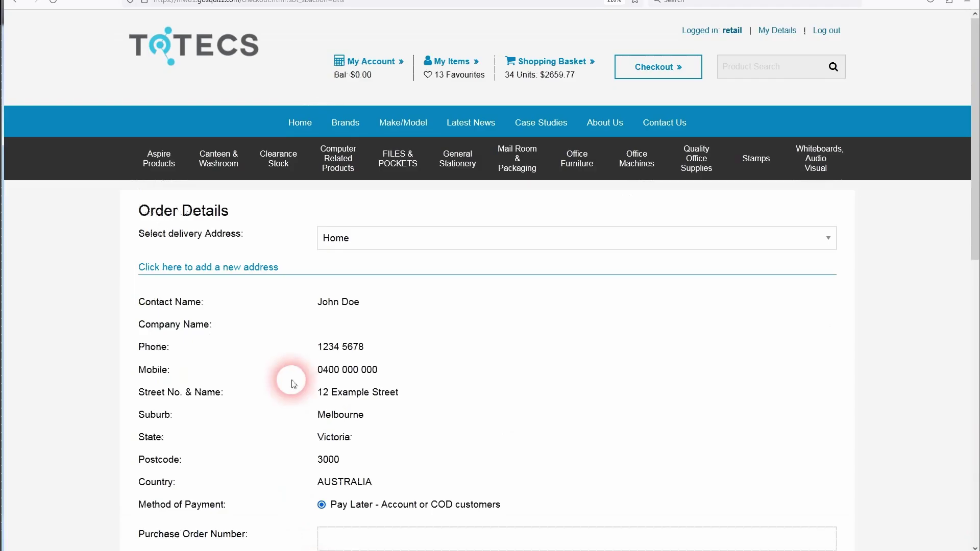
scroll(286, 380, down, 3)
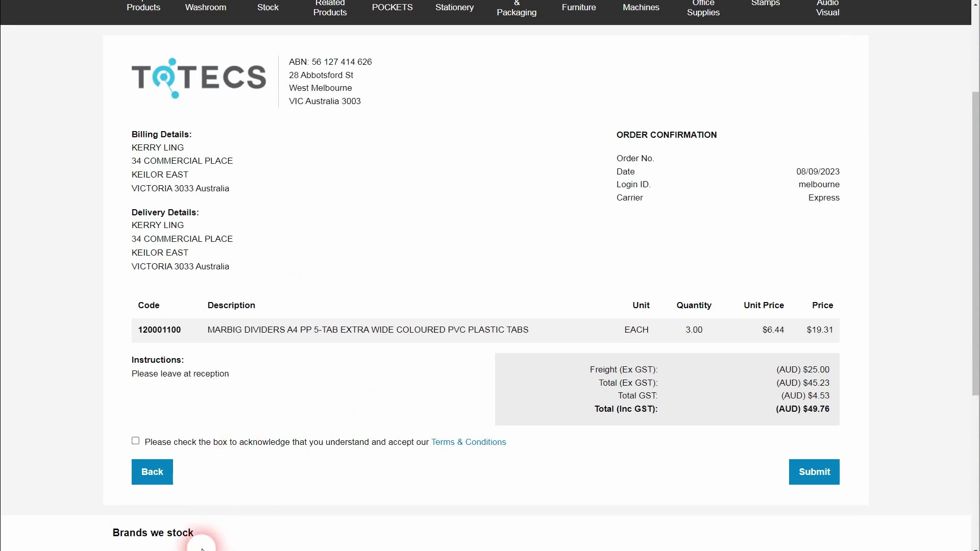
click(136, 442)
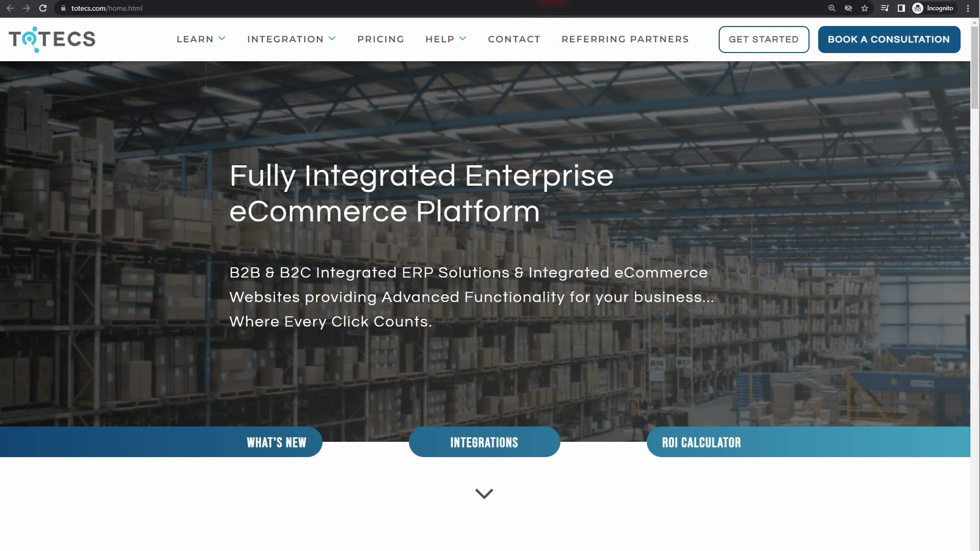
Open the TOTECS Platform Releases forum on the TOTECS website.
mouse_move(449, 39)
click(329, 98)
click(166, 449)
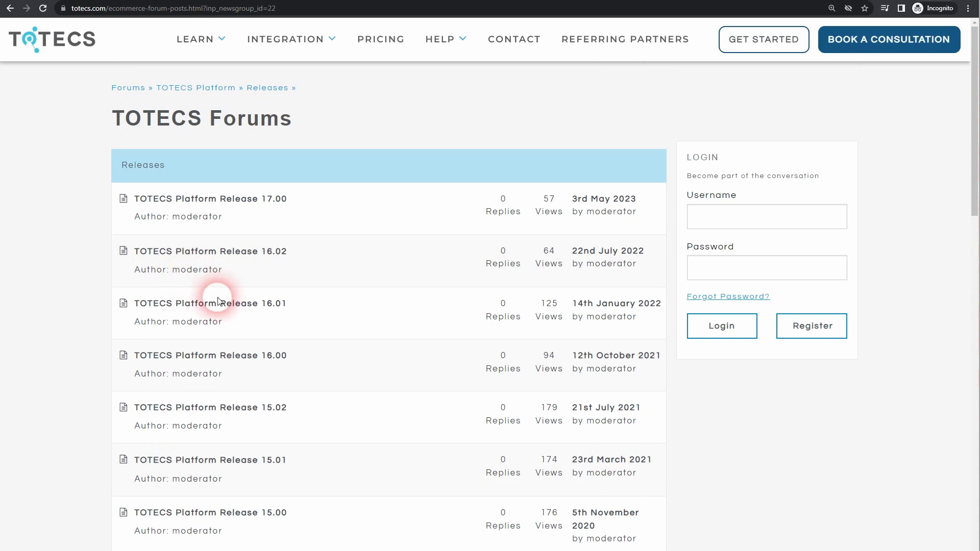
click(711, 486)
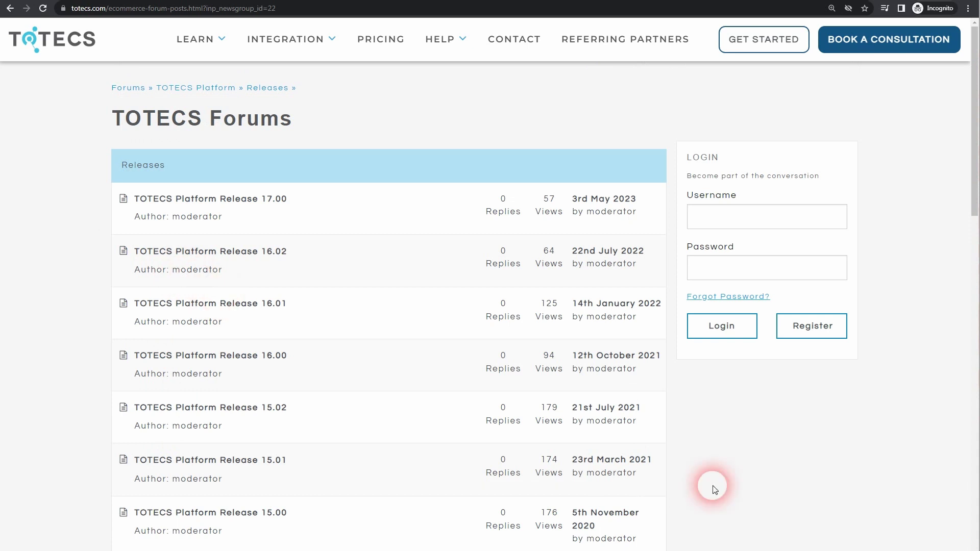